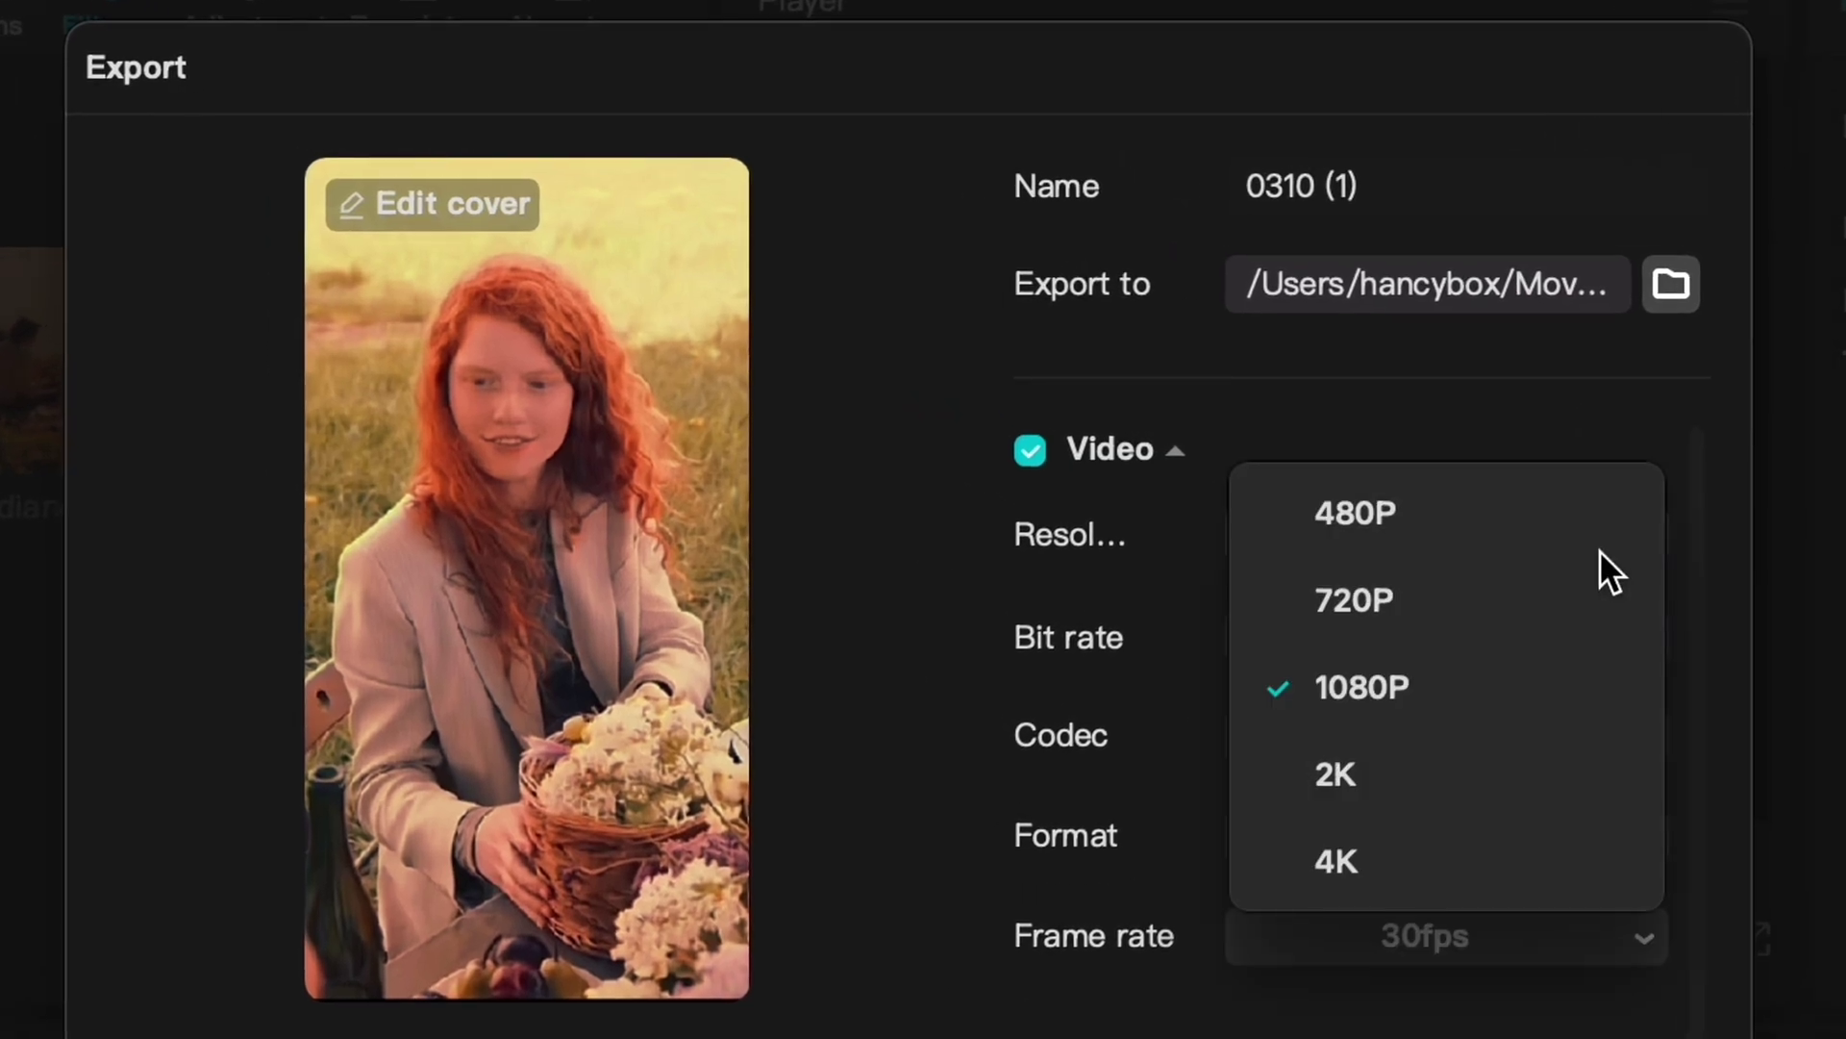
Export the CapCut project at 4K resolution and 60fps.
click(1477, 823)
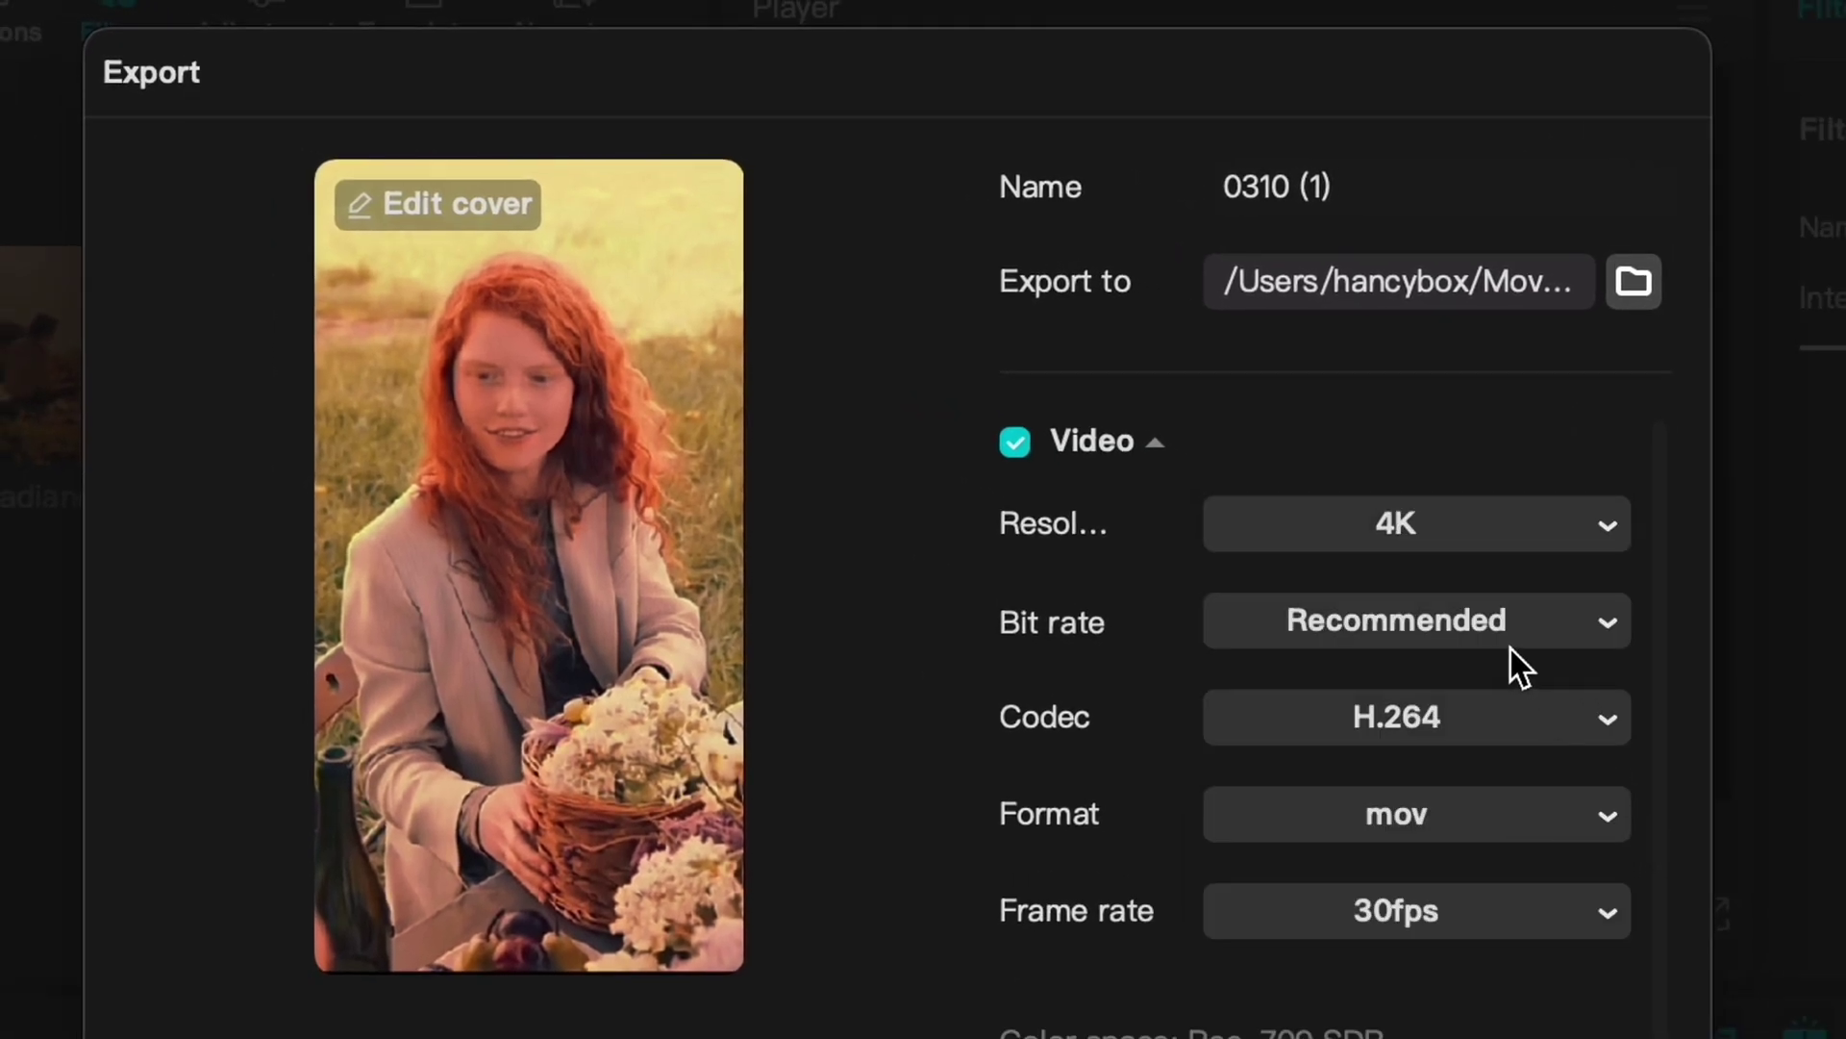
click(1502, 911)
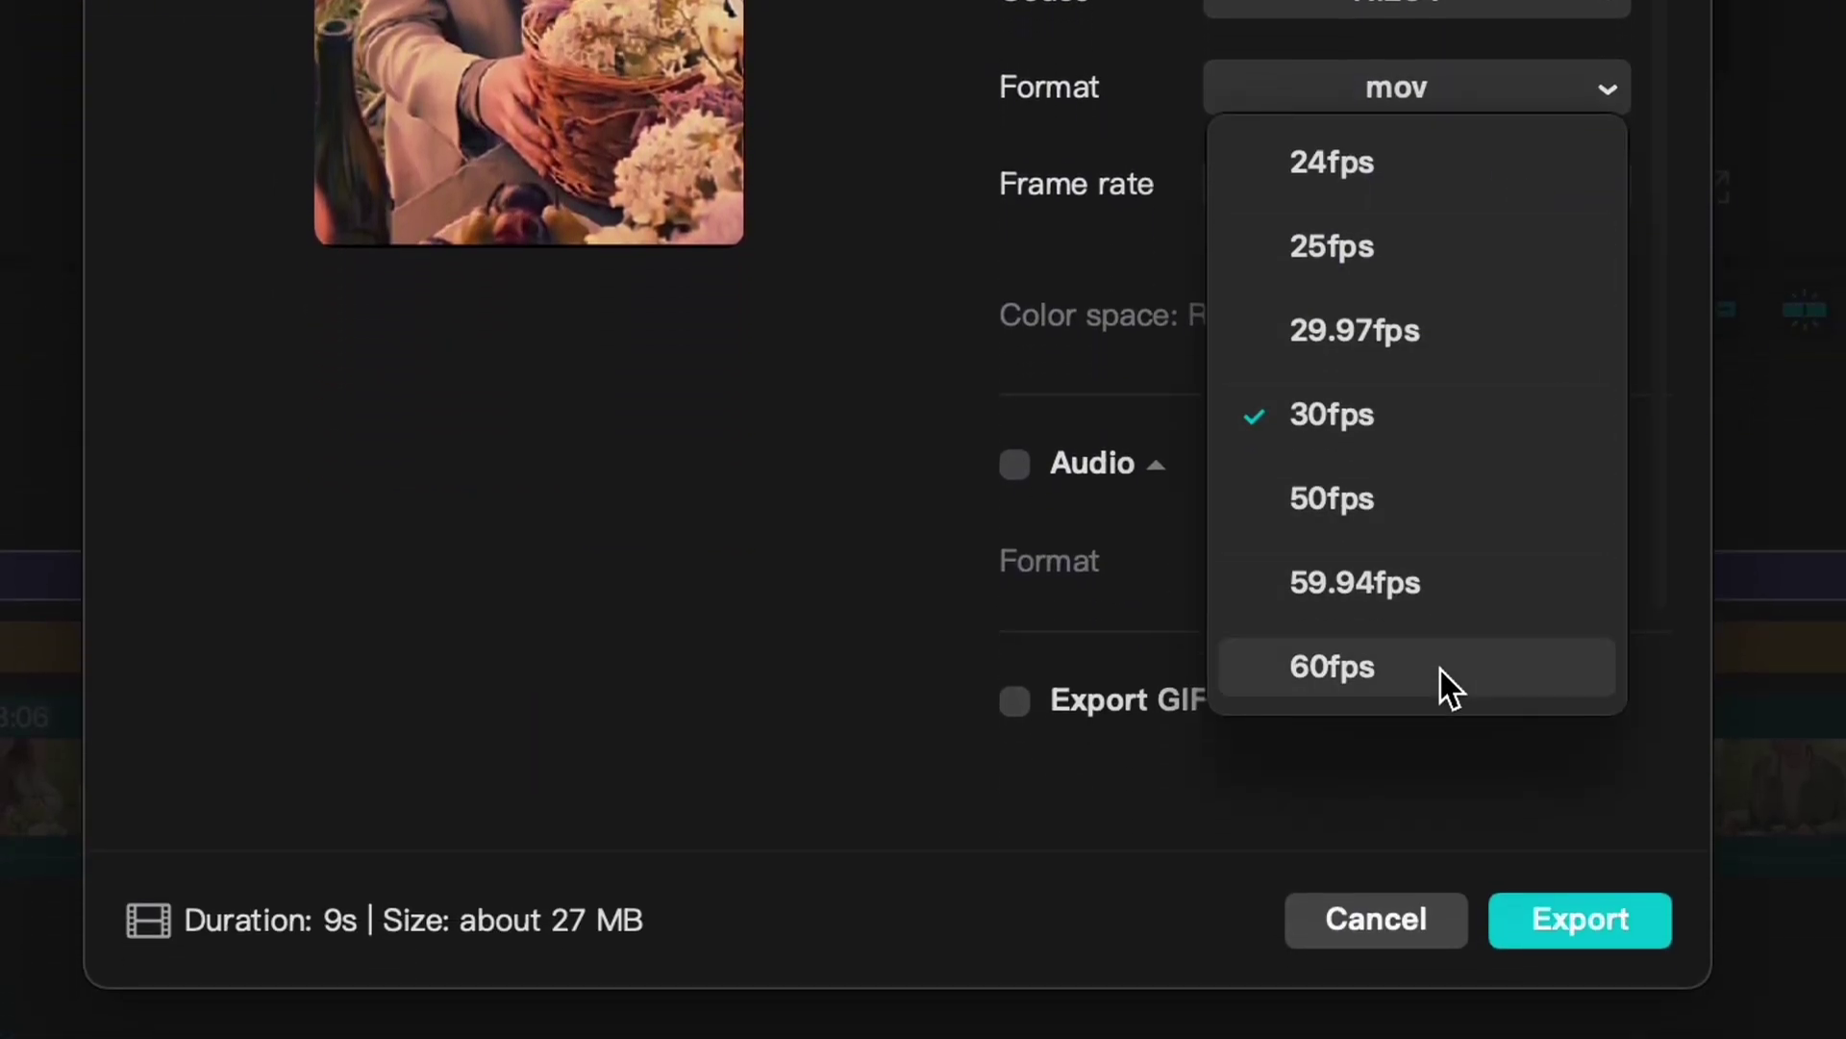
click(1442, 669)
click(1580, 920)
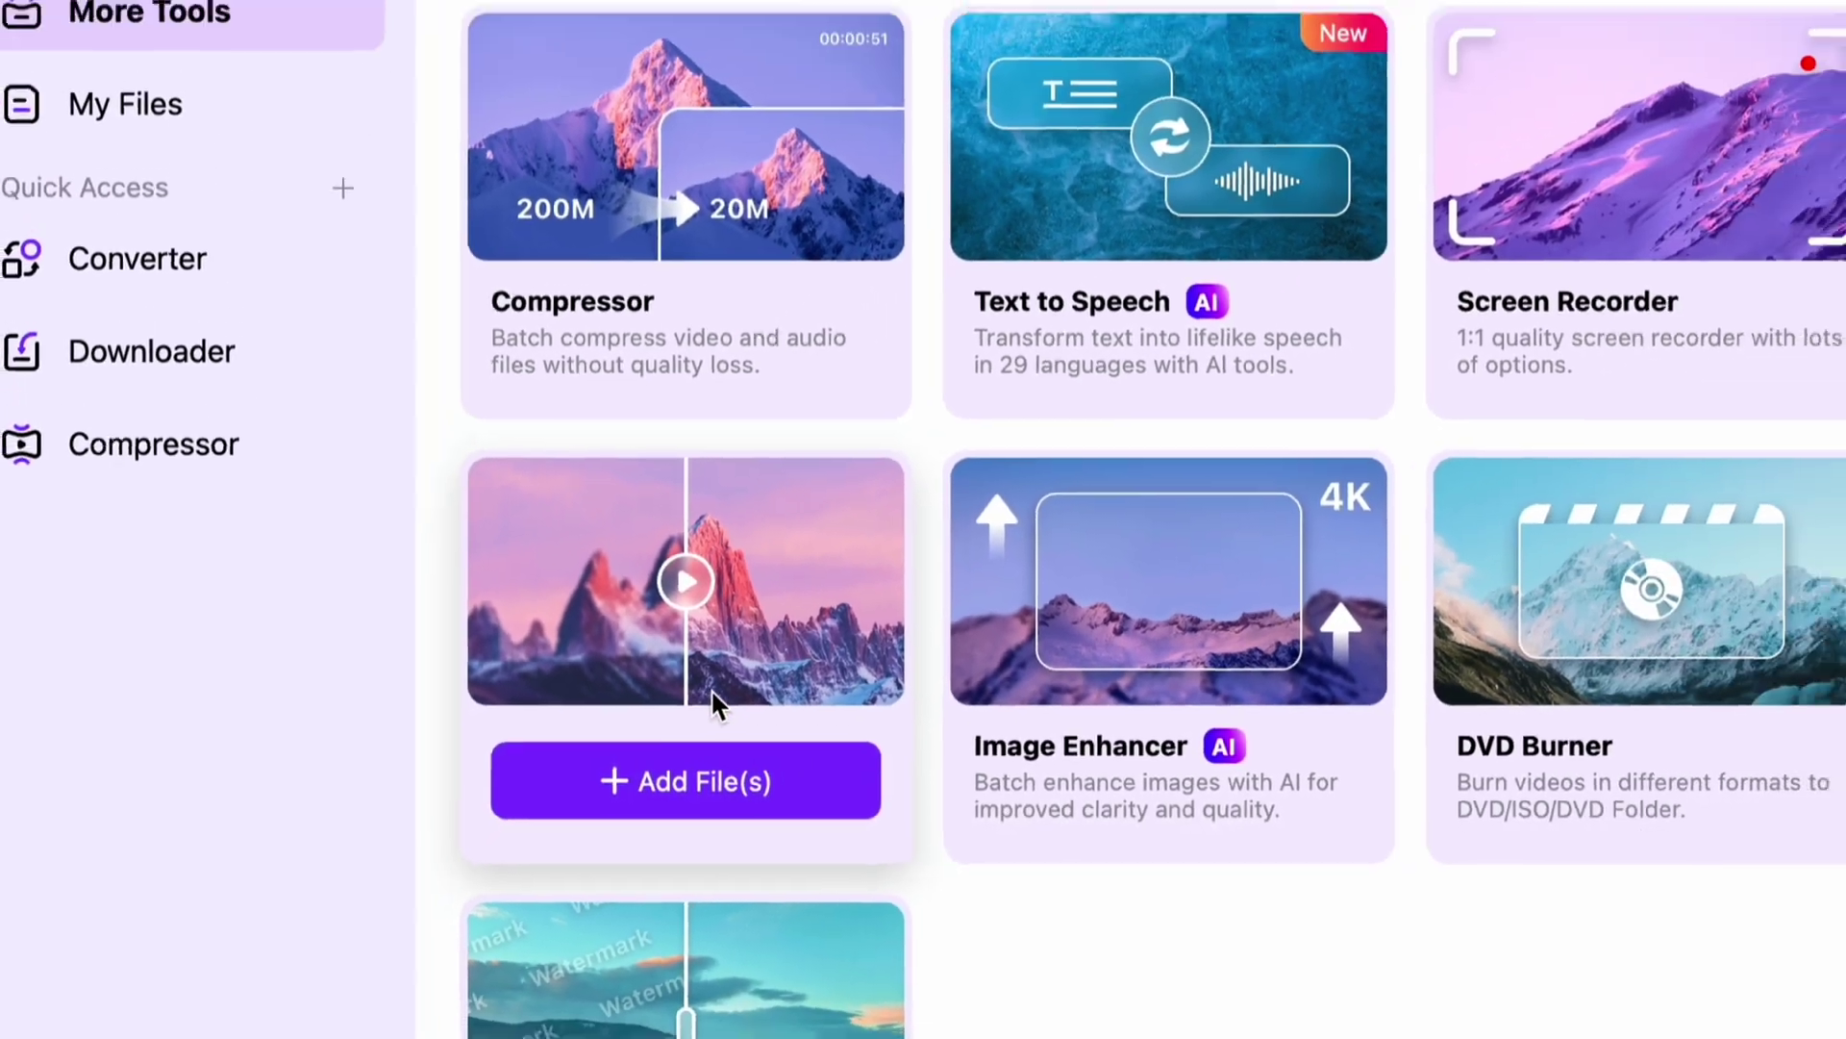
Open the AI Video Enhancer card from the More Tools page.
click(686, 620)
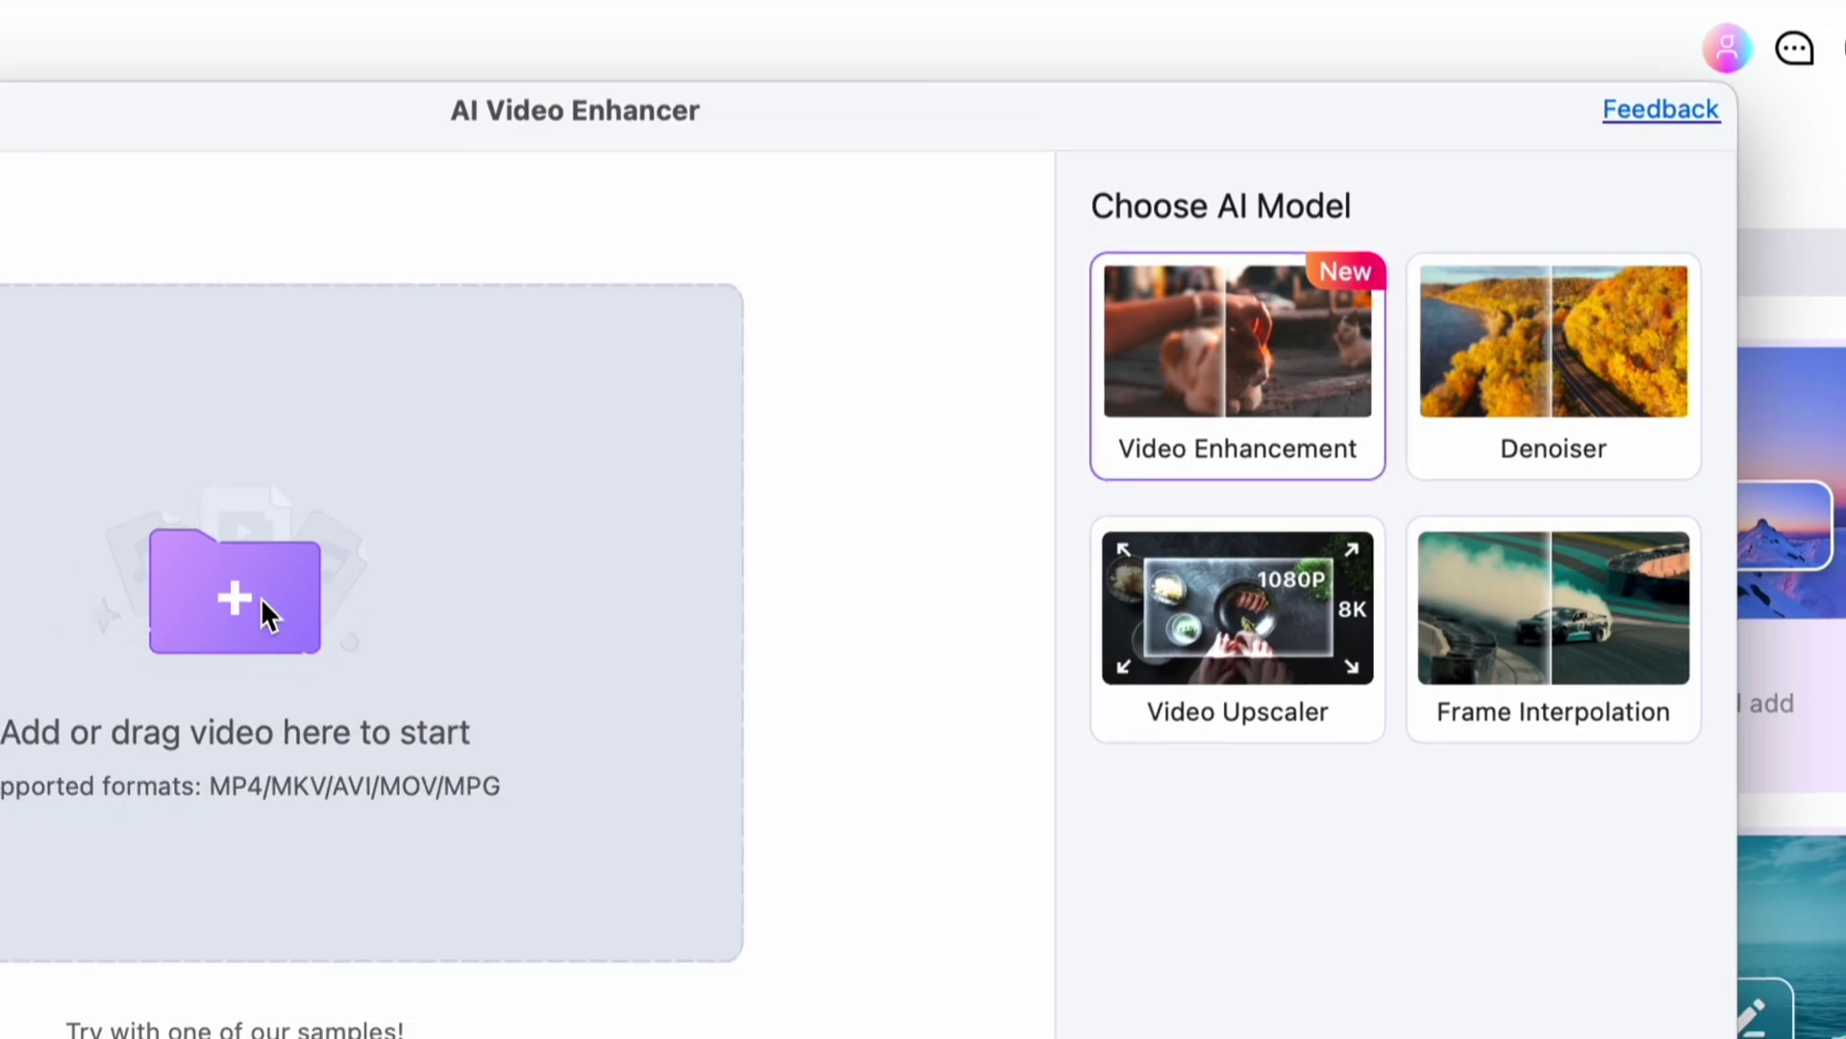
Load the red-haired woman picnic clip, preview the enhancement side by side, and export it.
click(263, 610)
click(1423, 654)
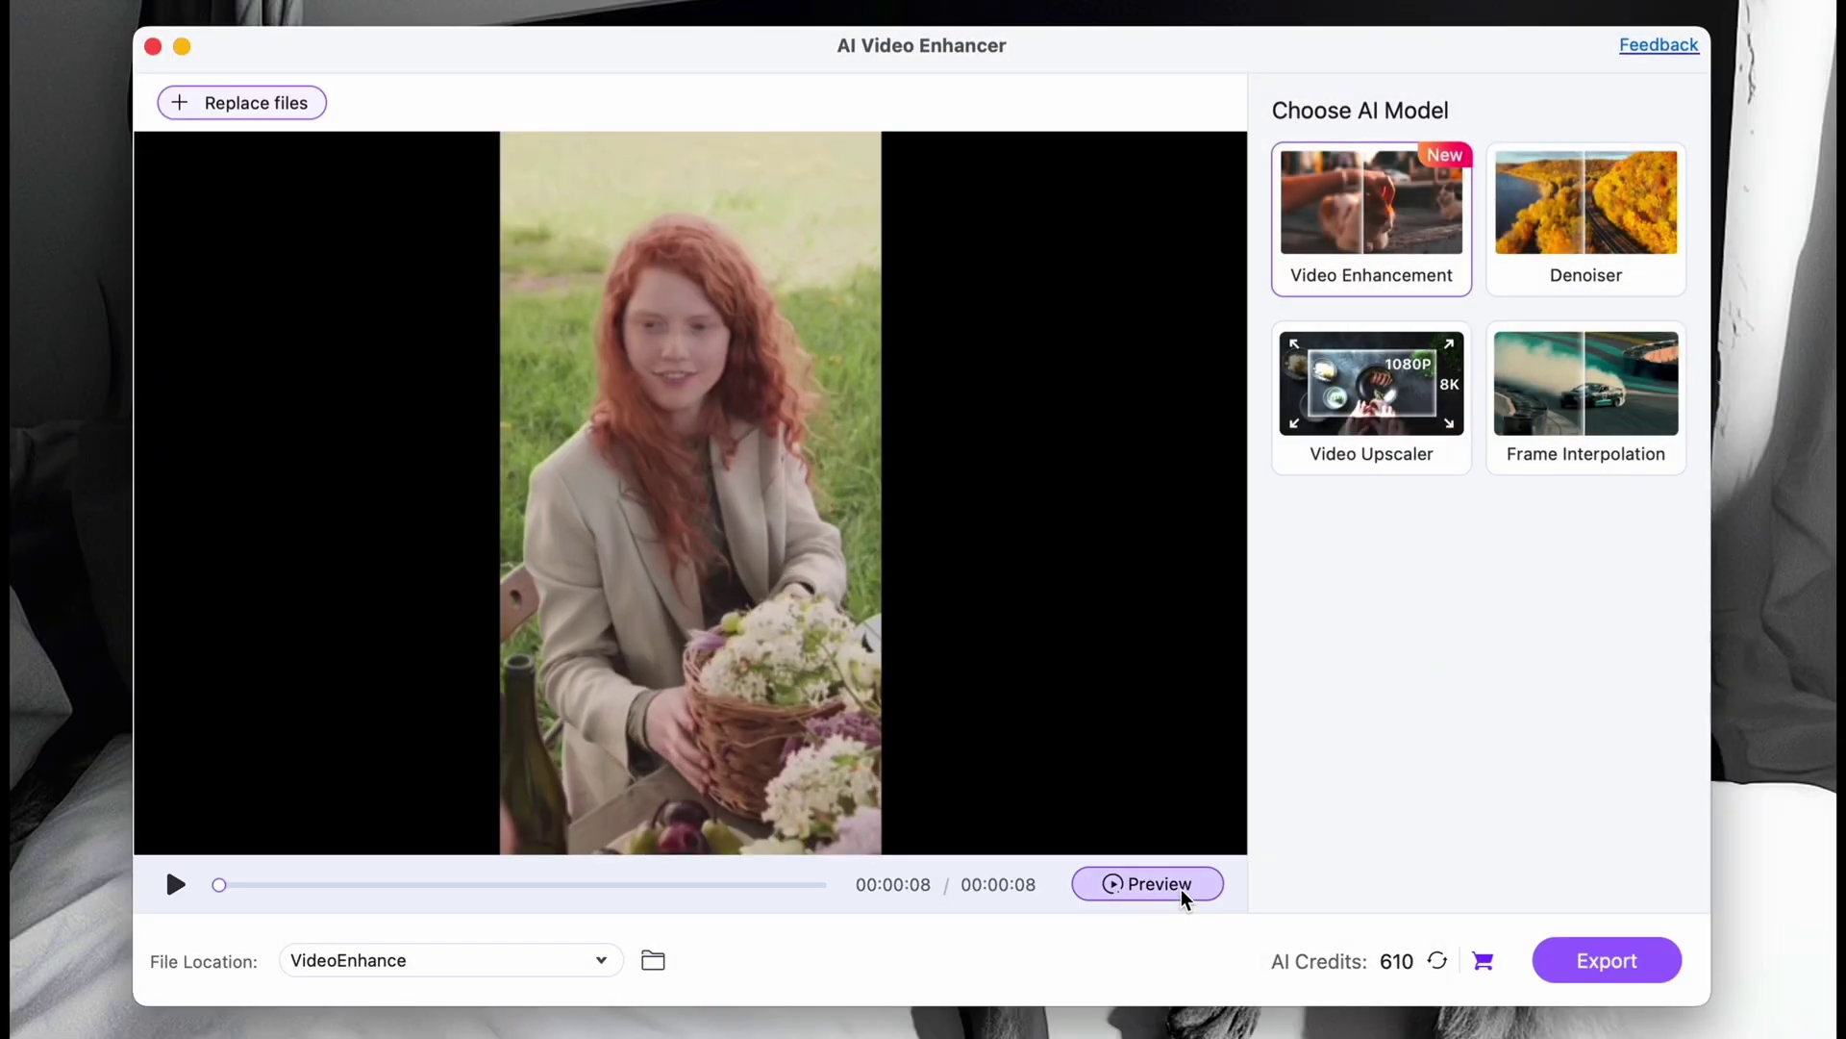
click(1162, 884)
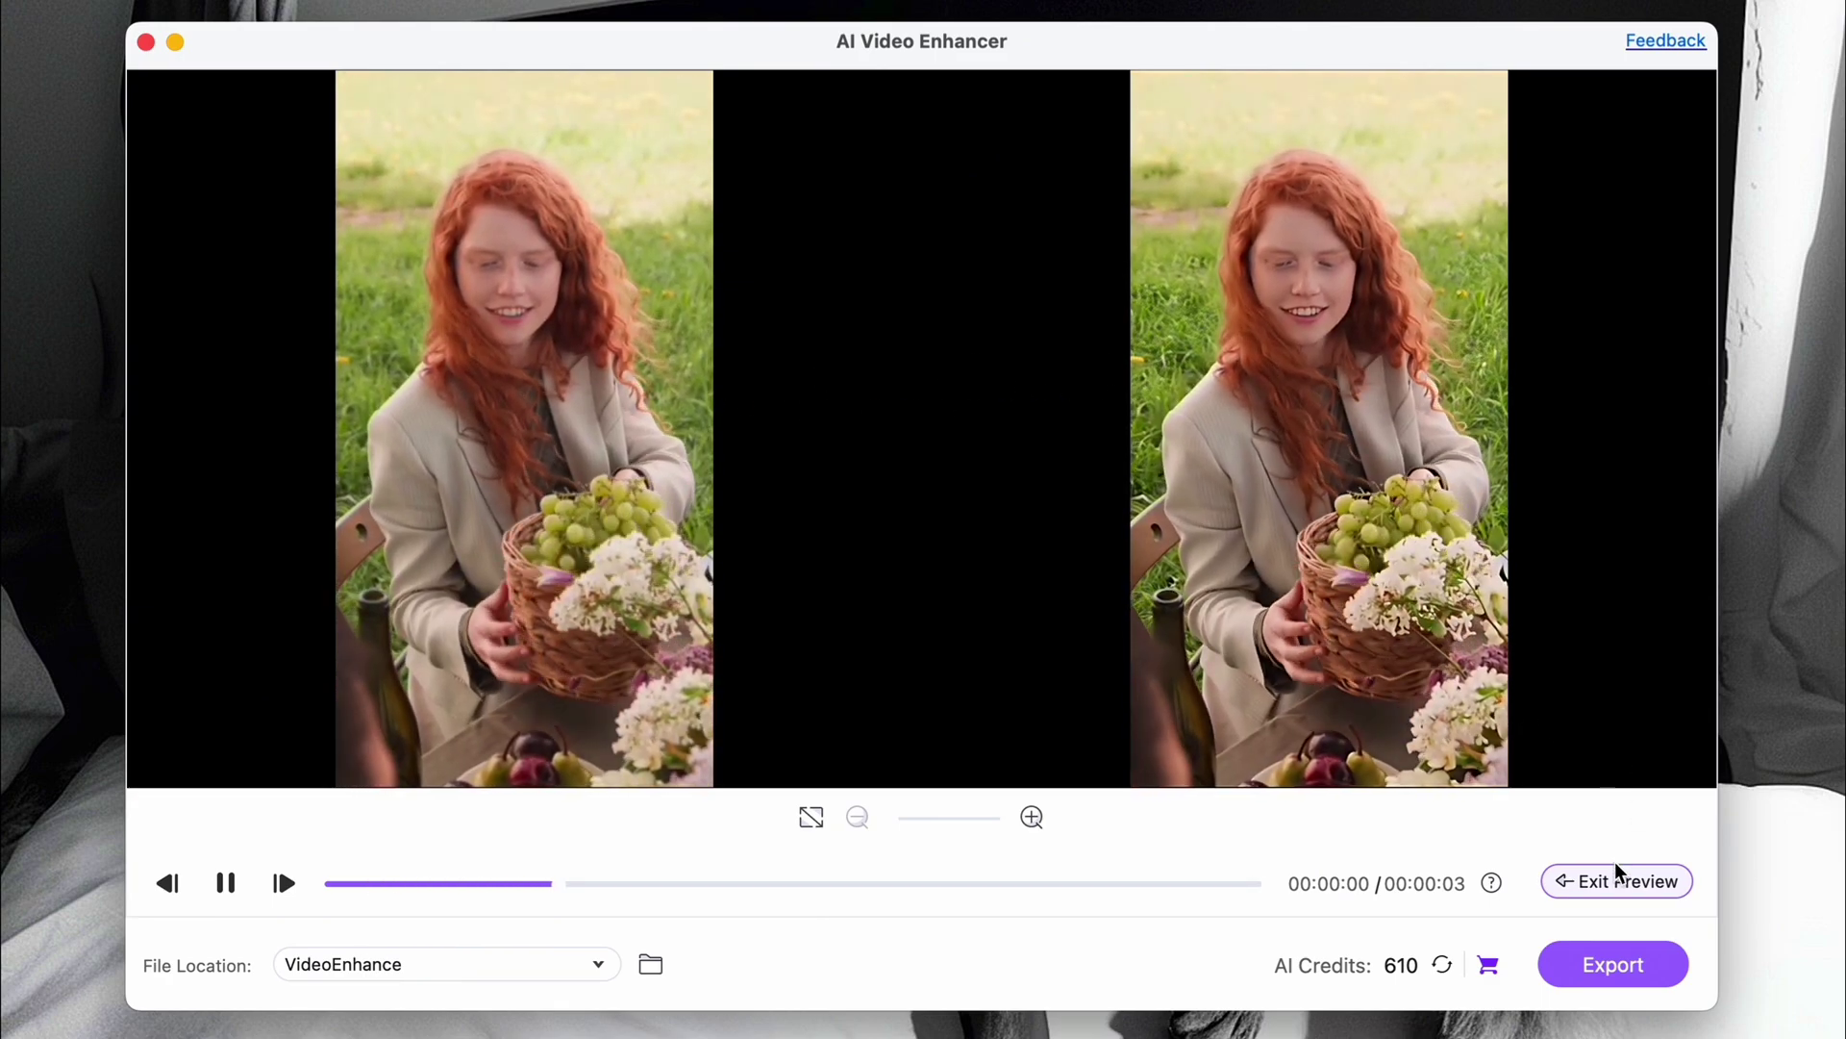
click(1626, 968)
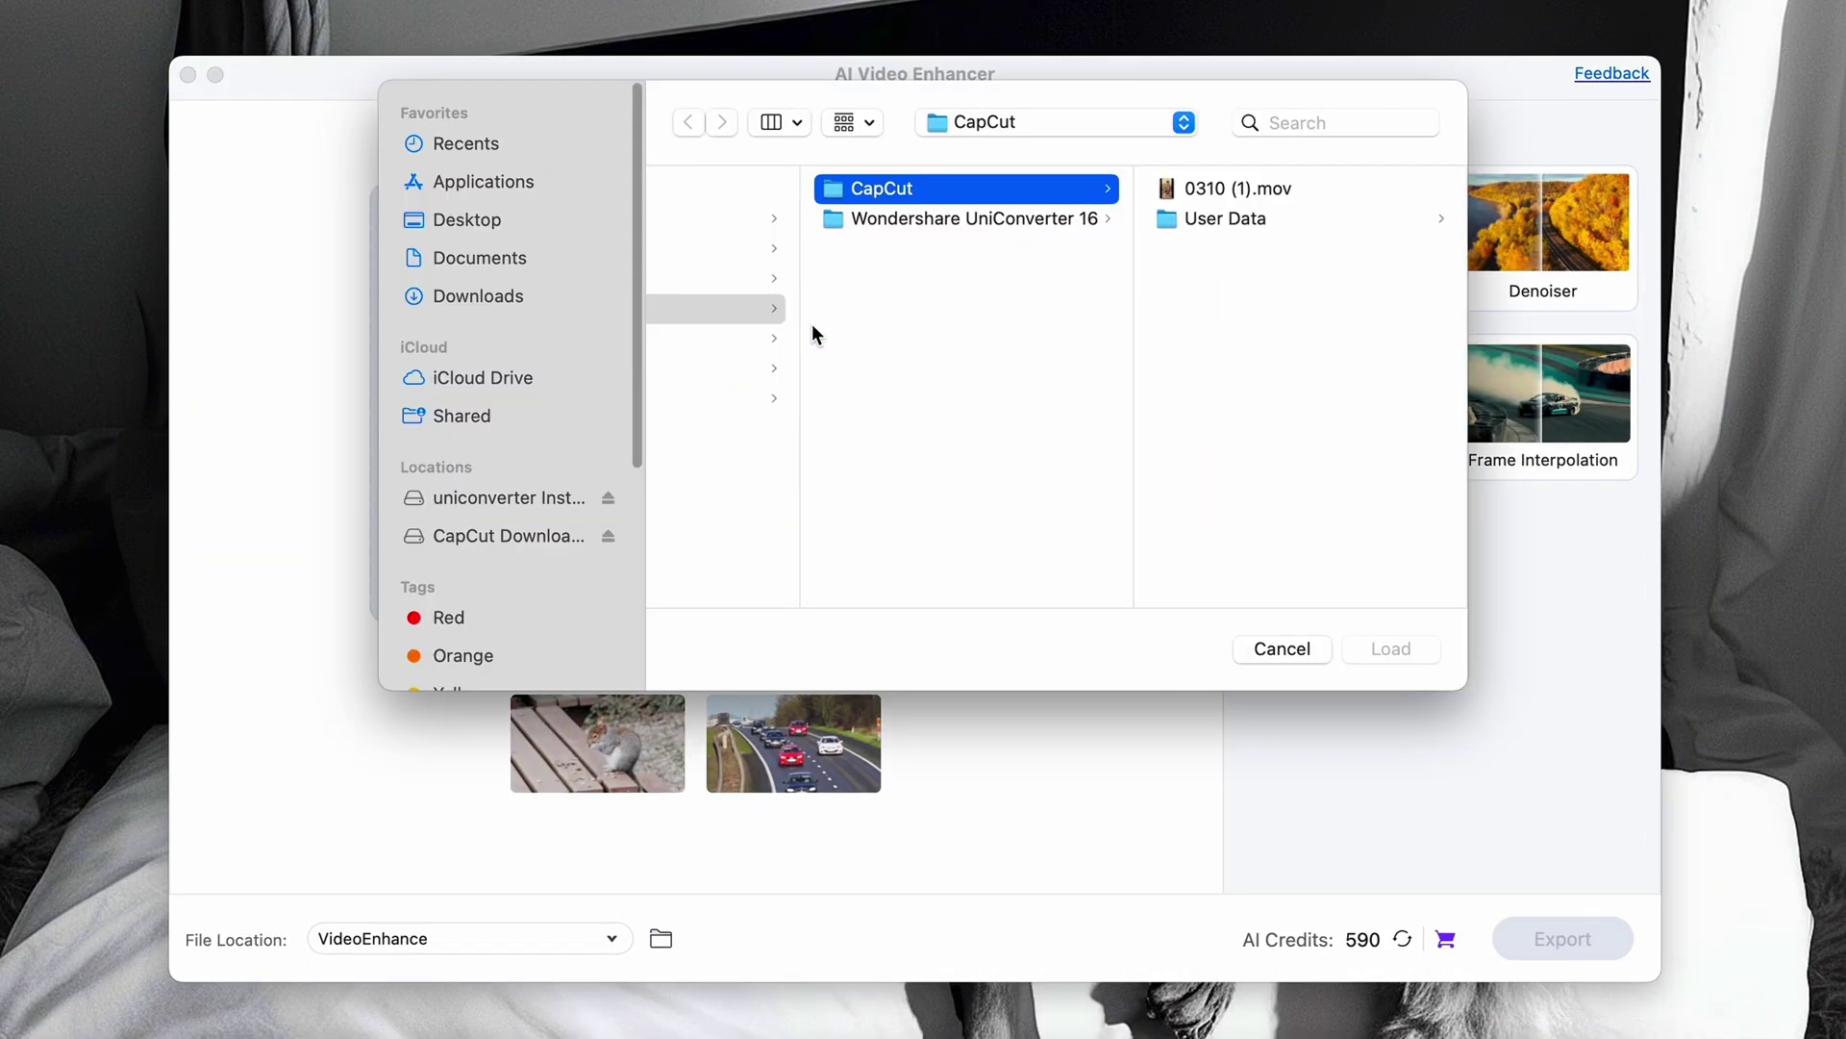
Load 0310 (1).mov from the CapCut folder and run an AI preview.
click(1391, 648)
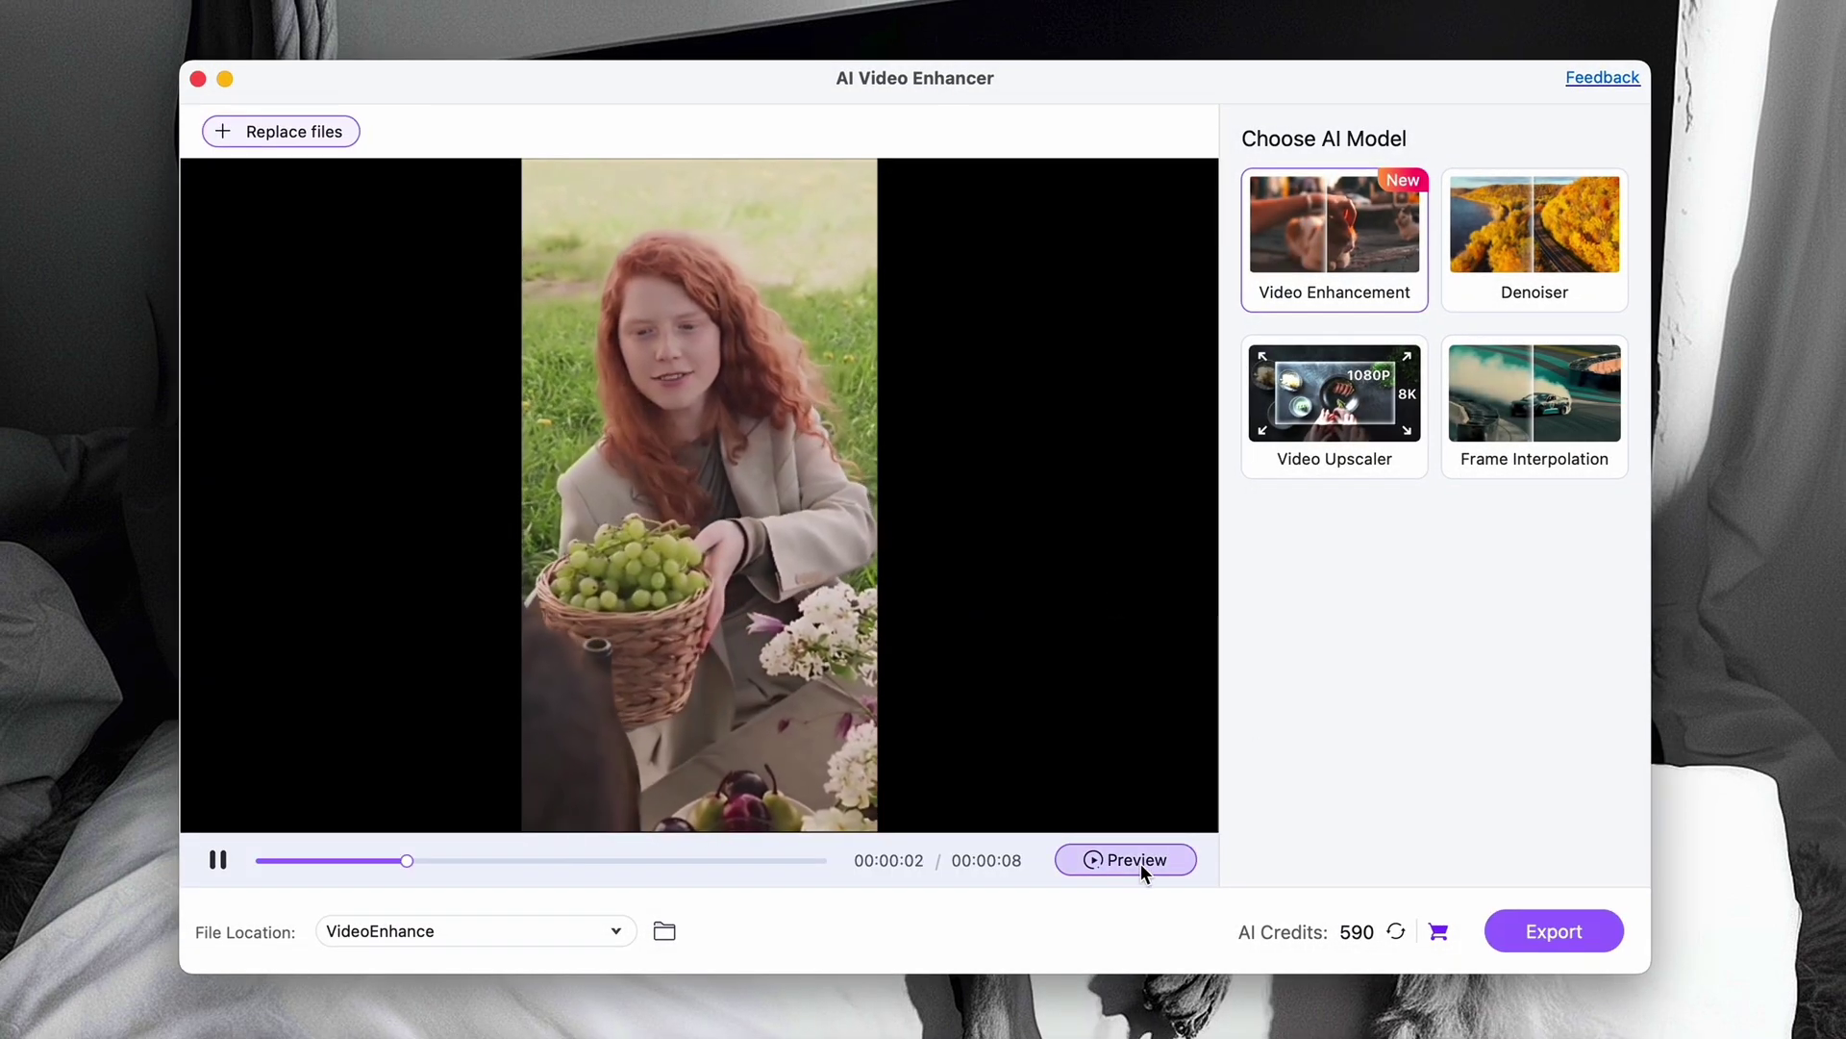
click(1138, 860)
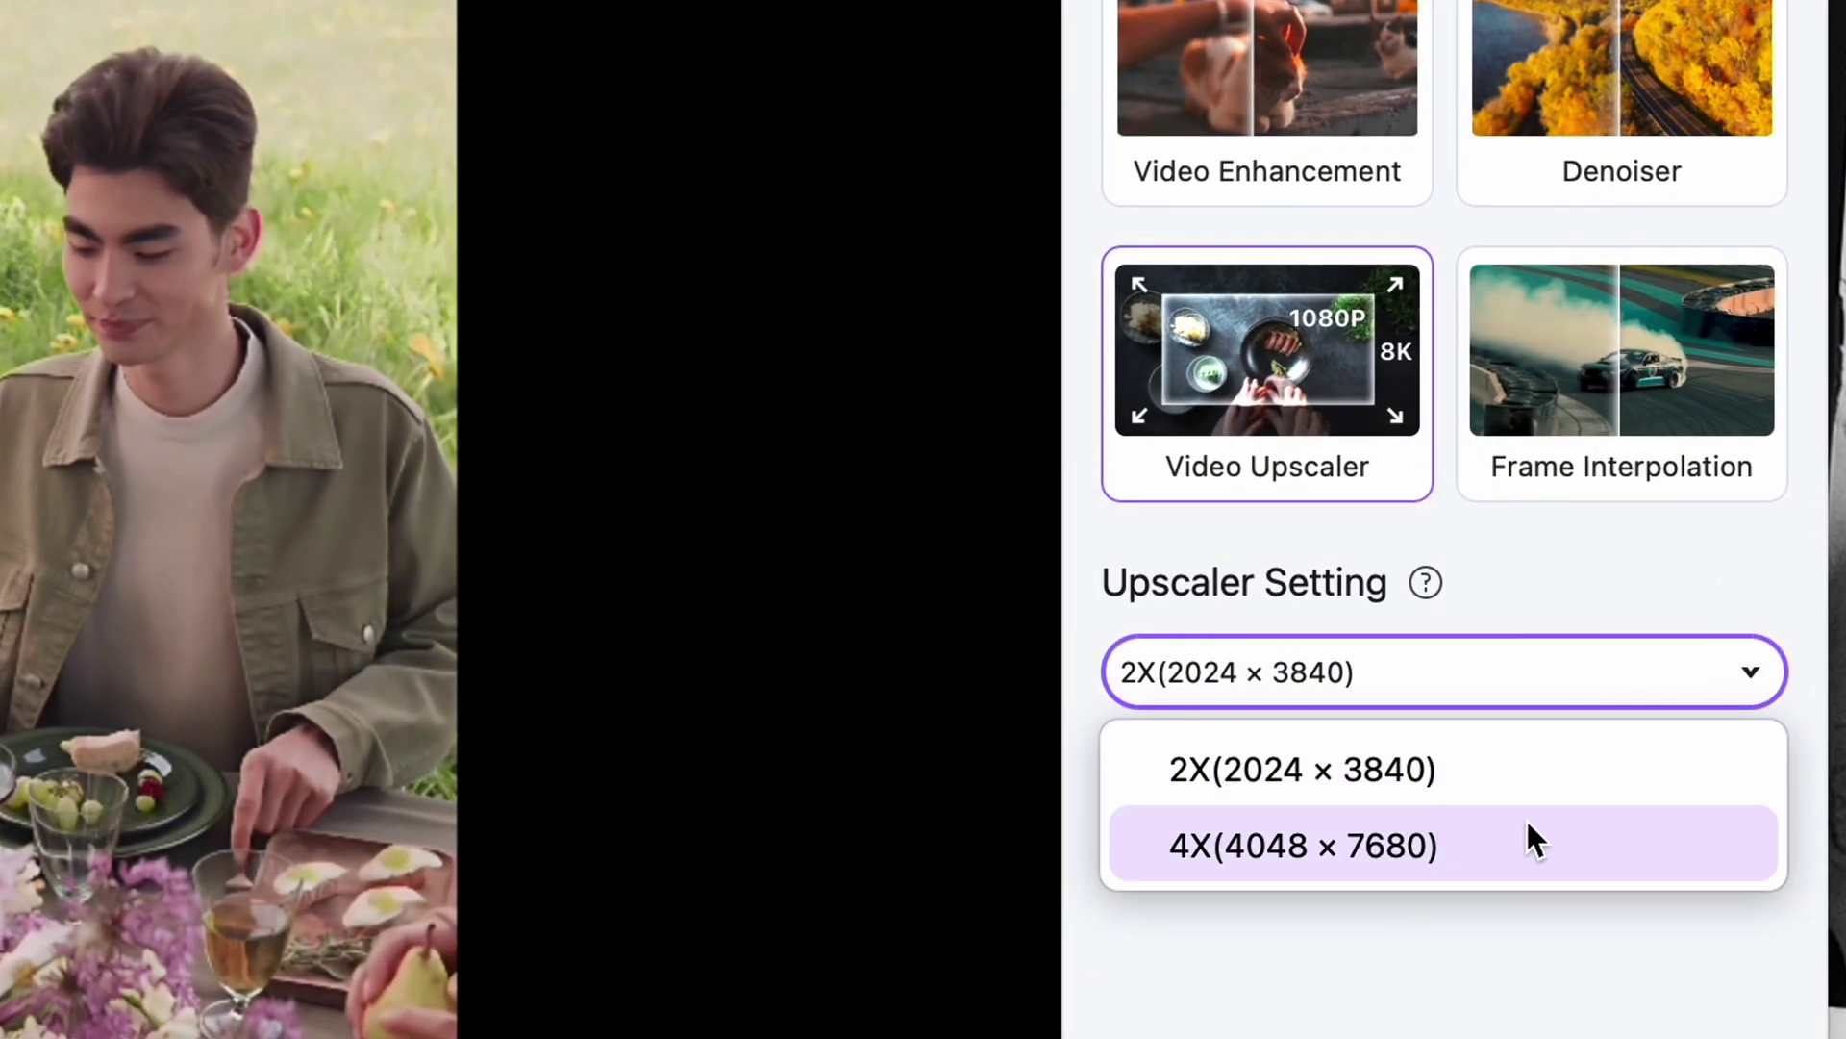
Set the Video Upscaler to 4X (4048 × 7680) for the picnic clip.
click(1381, 843)
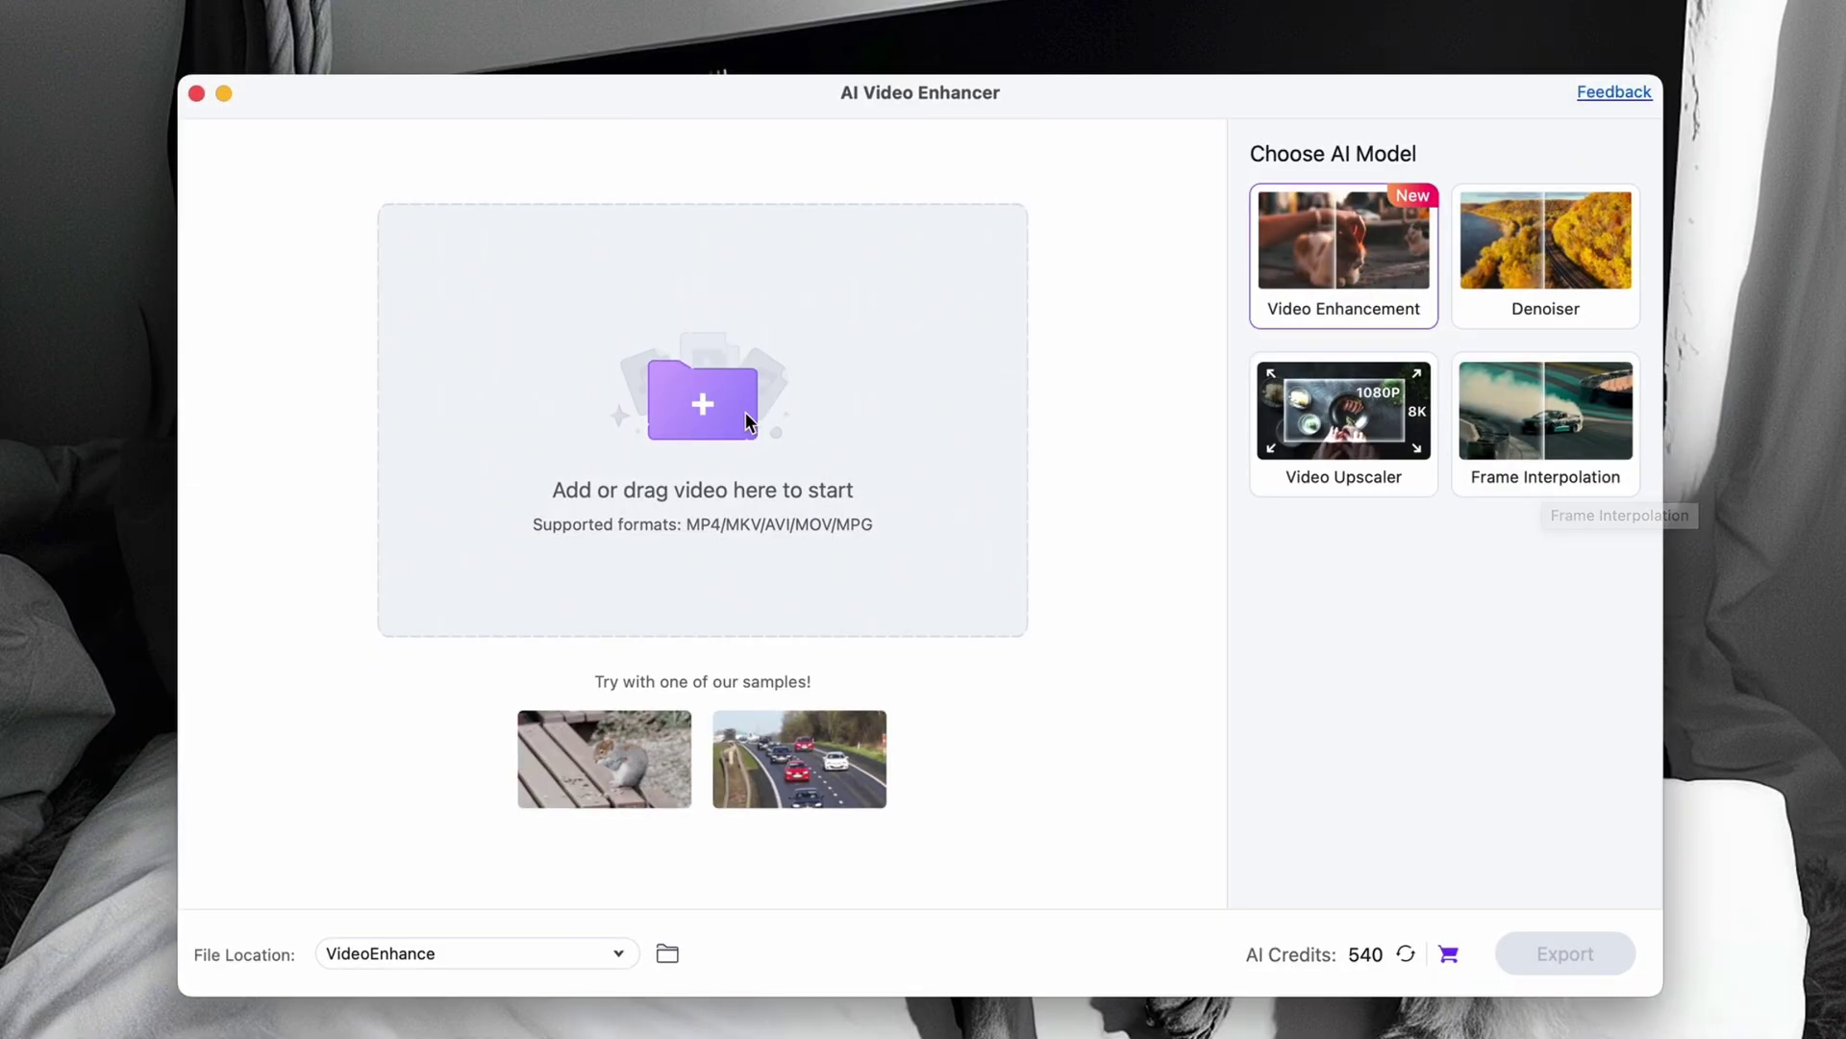
Load the dancer video from Downloads into the enhancer.
click(720, 409)
click(789, 206)
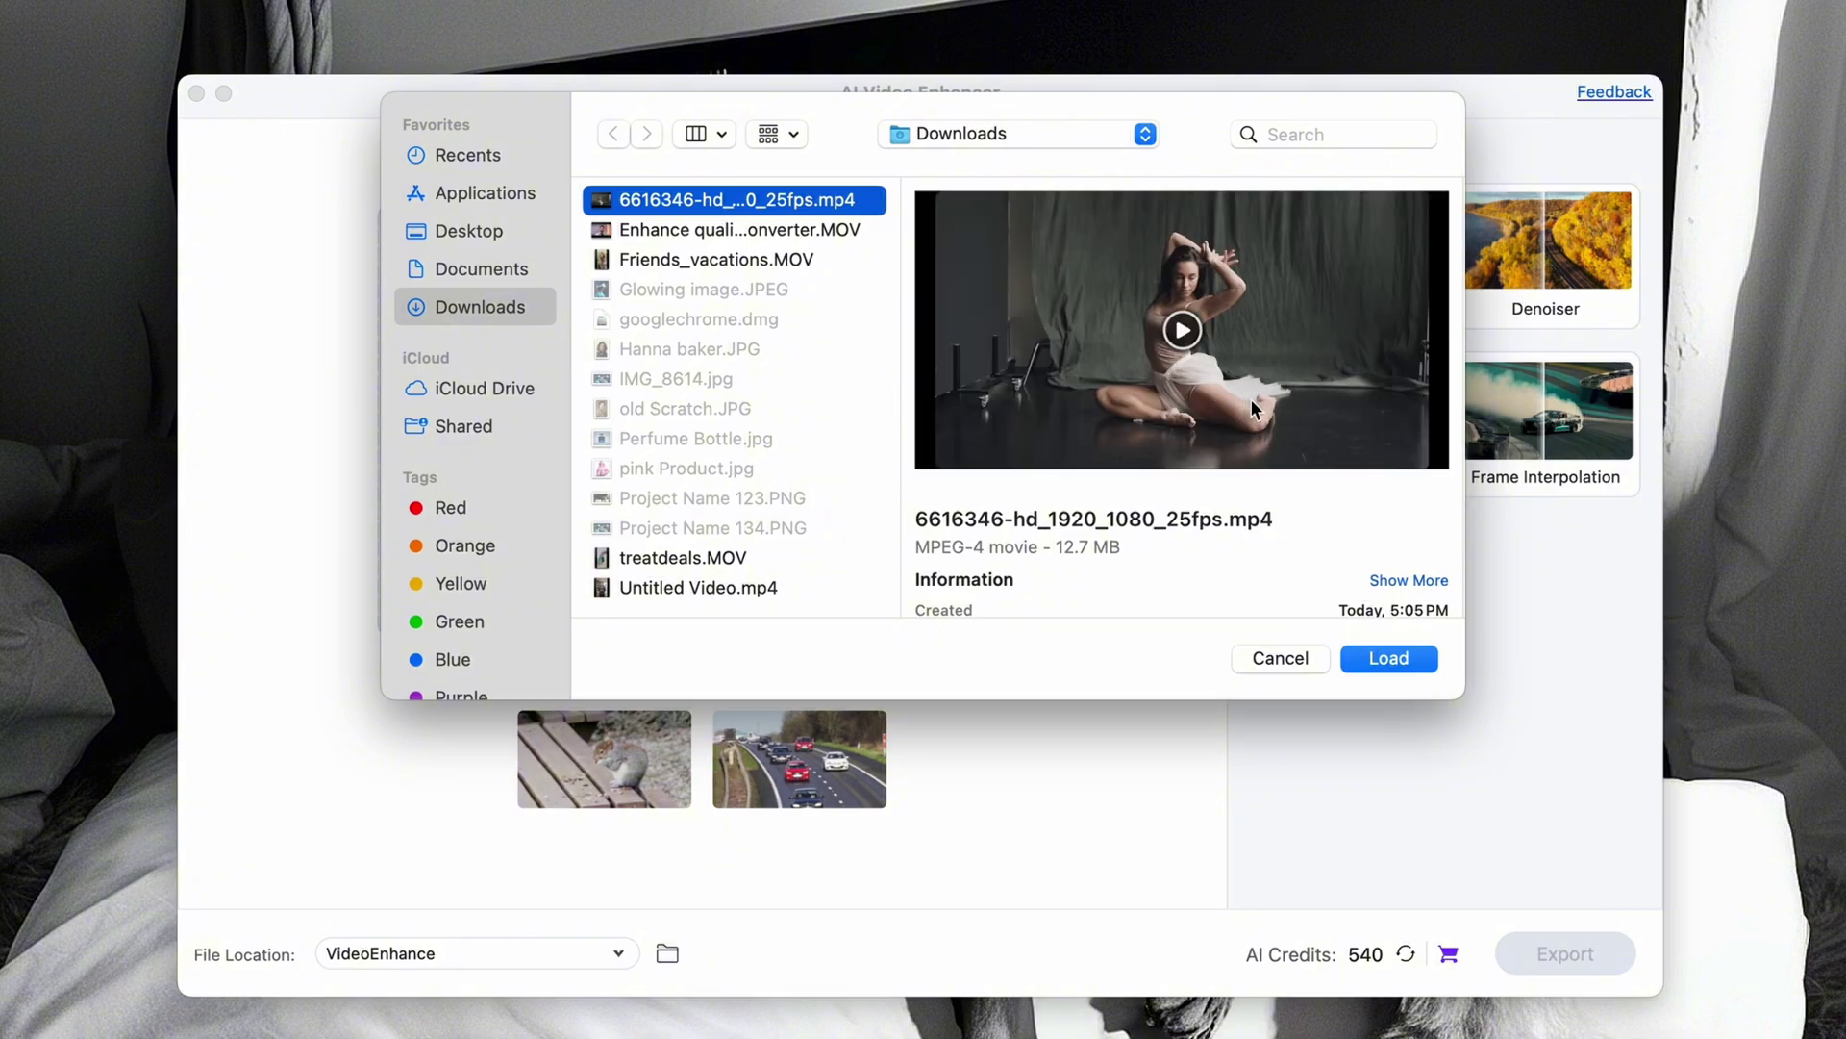
click(1388, 659)
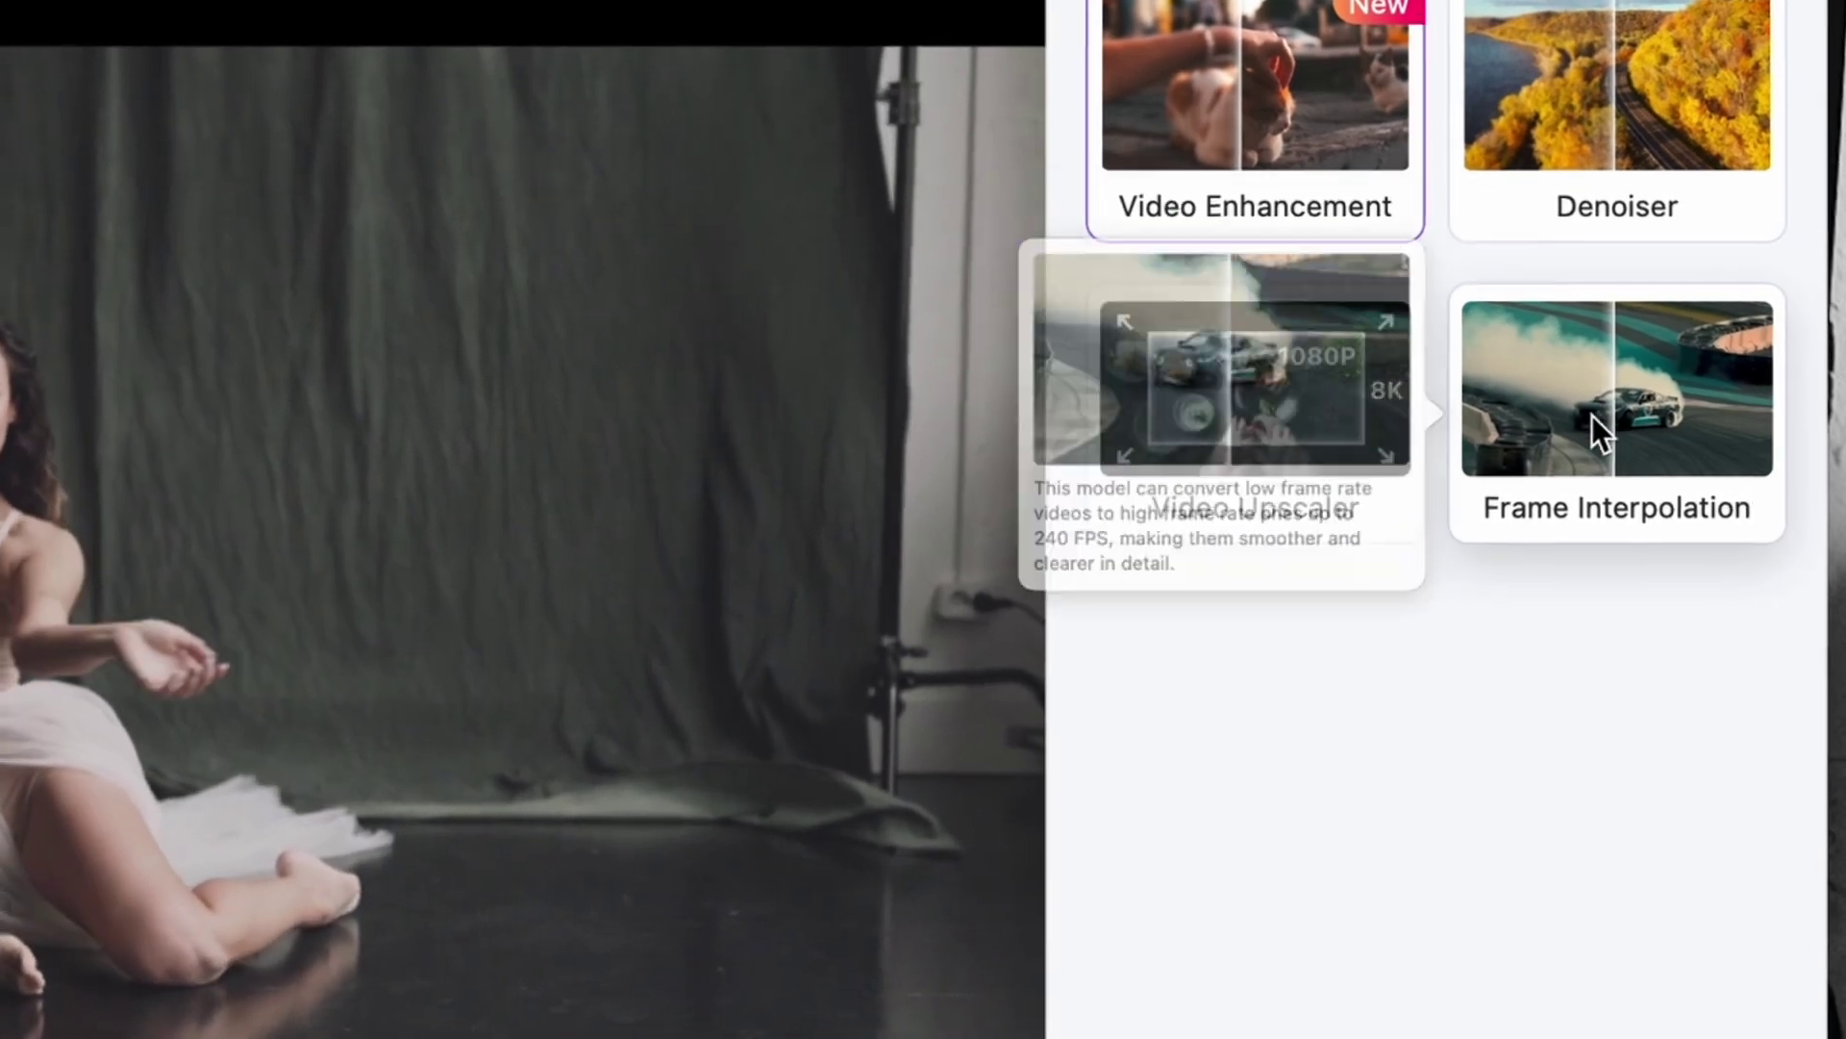
Apply Frame Interpolation at 4X (100FPS) smoothness, preview it, and export the result.
click(1591, 454)
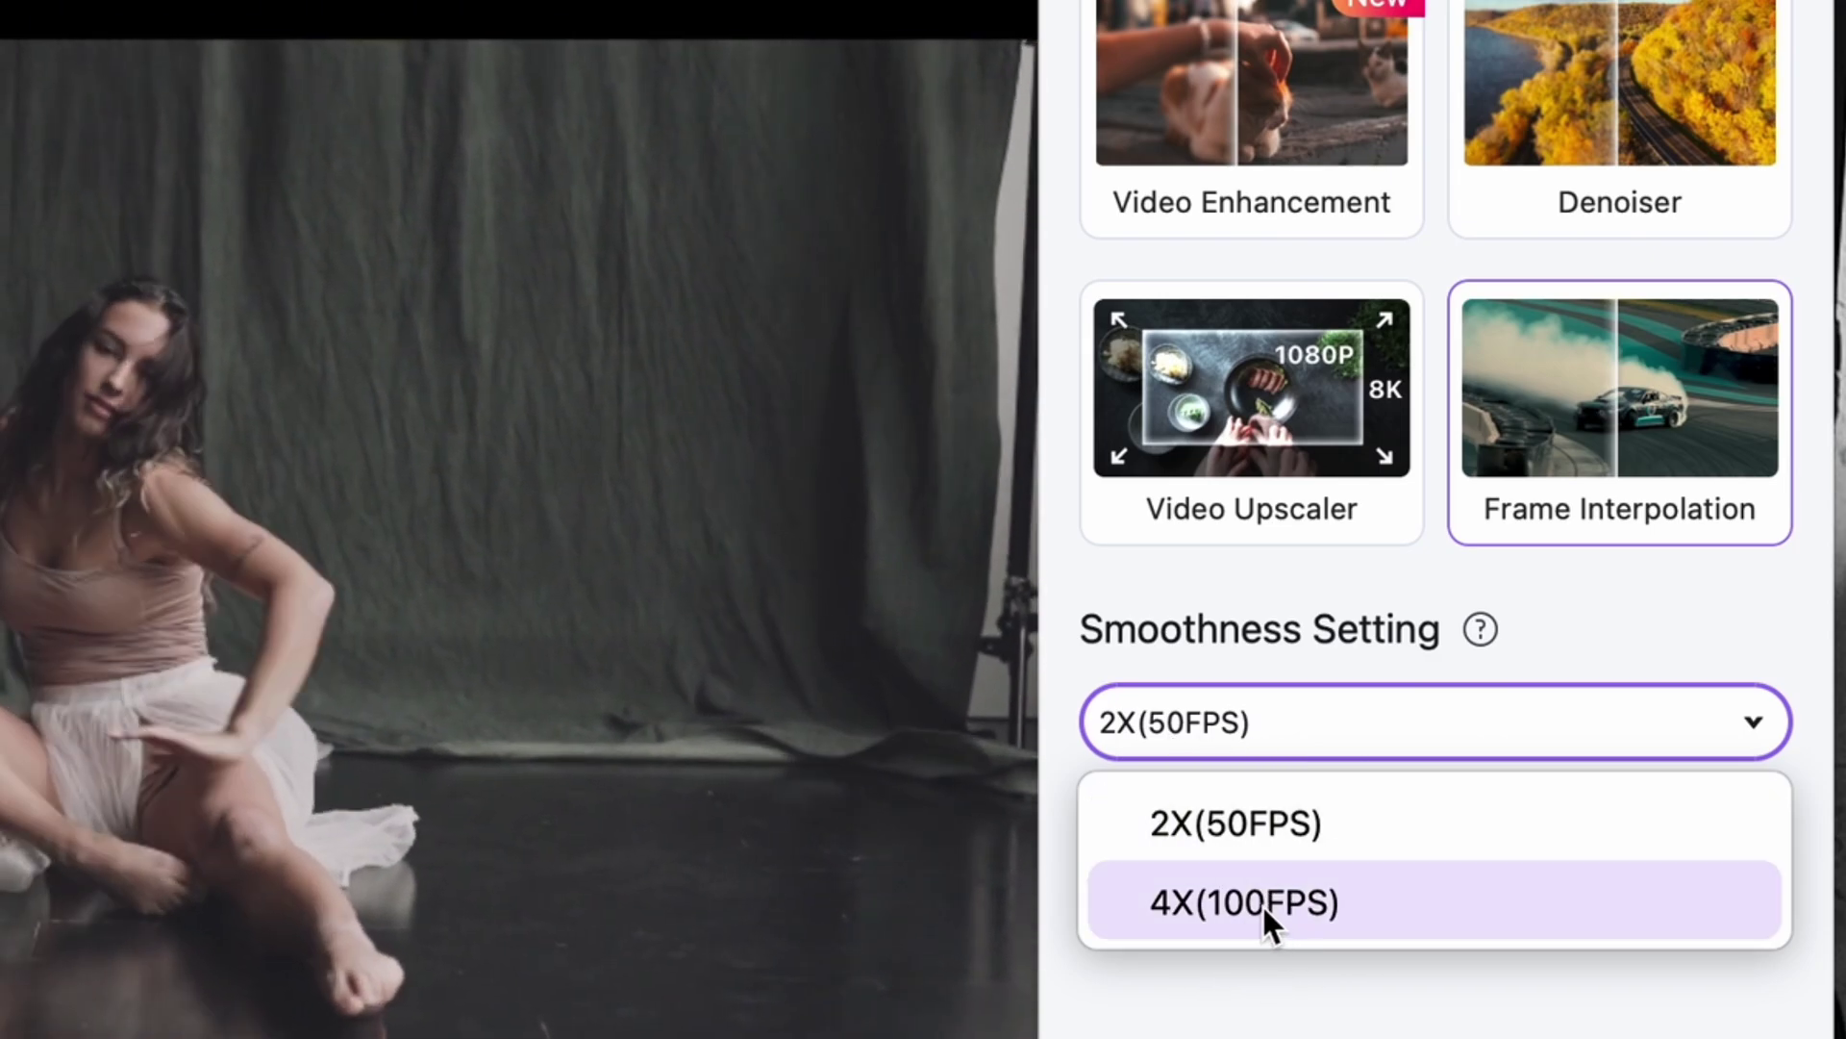
click(1262, 902)
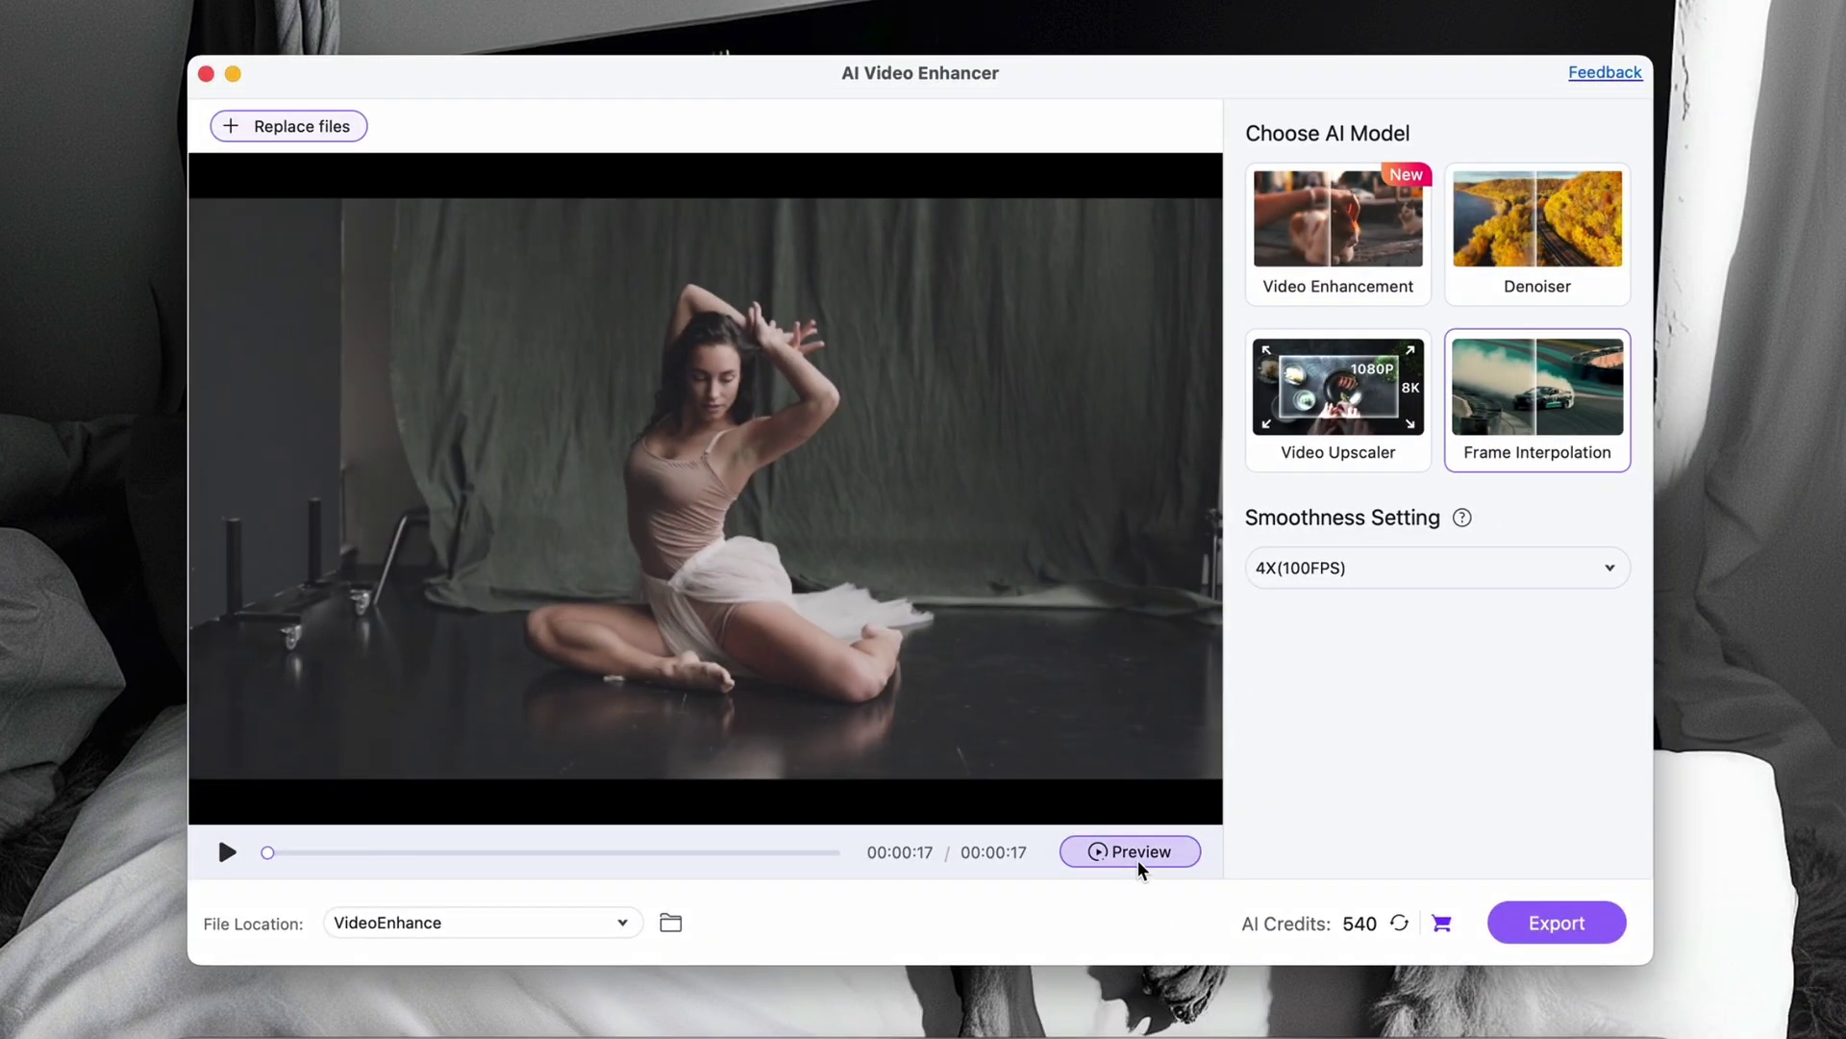
click(1138, 861)
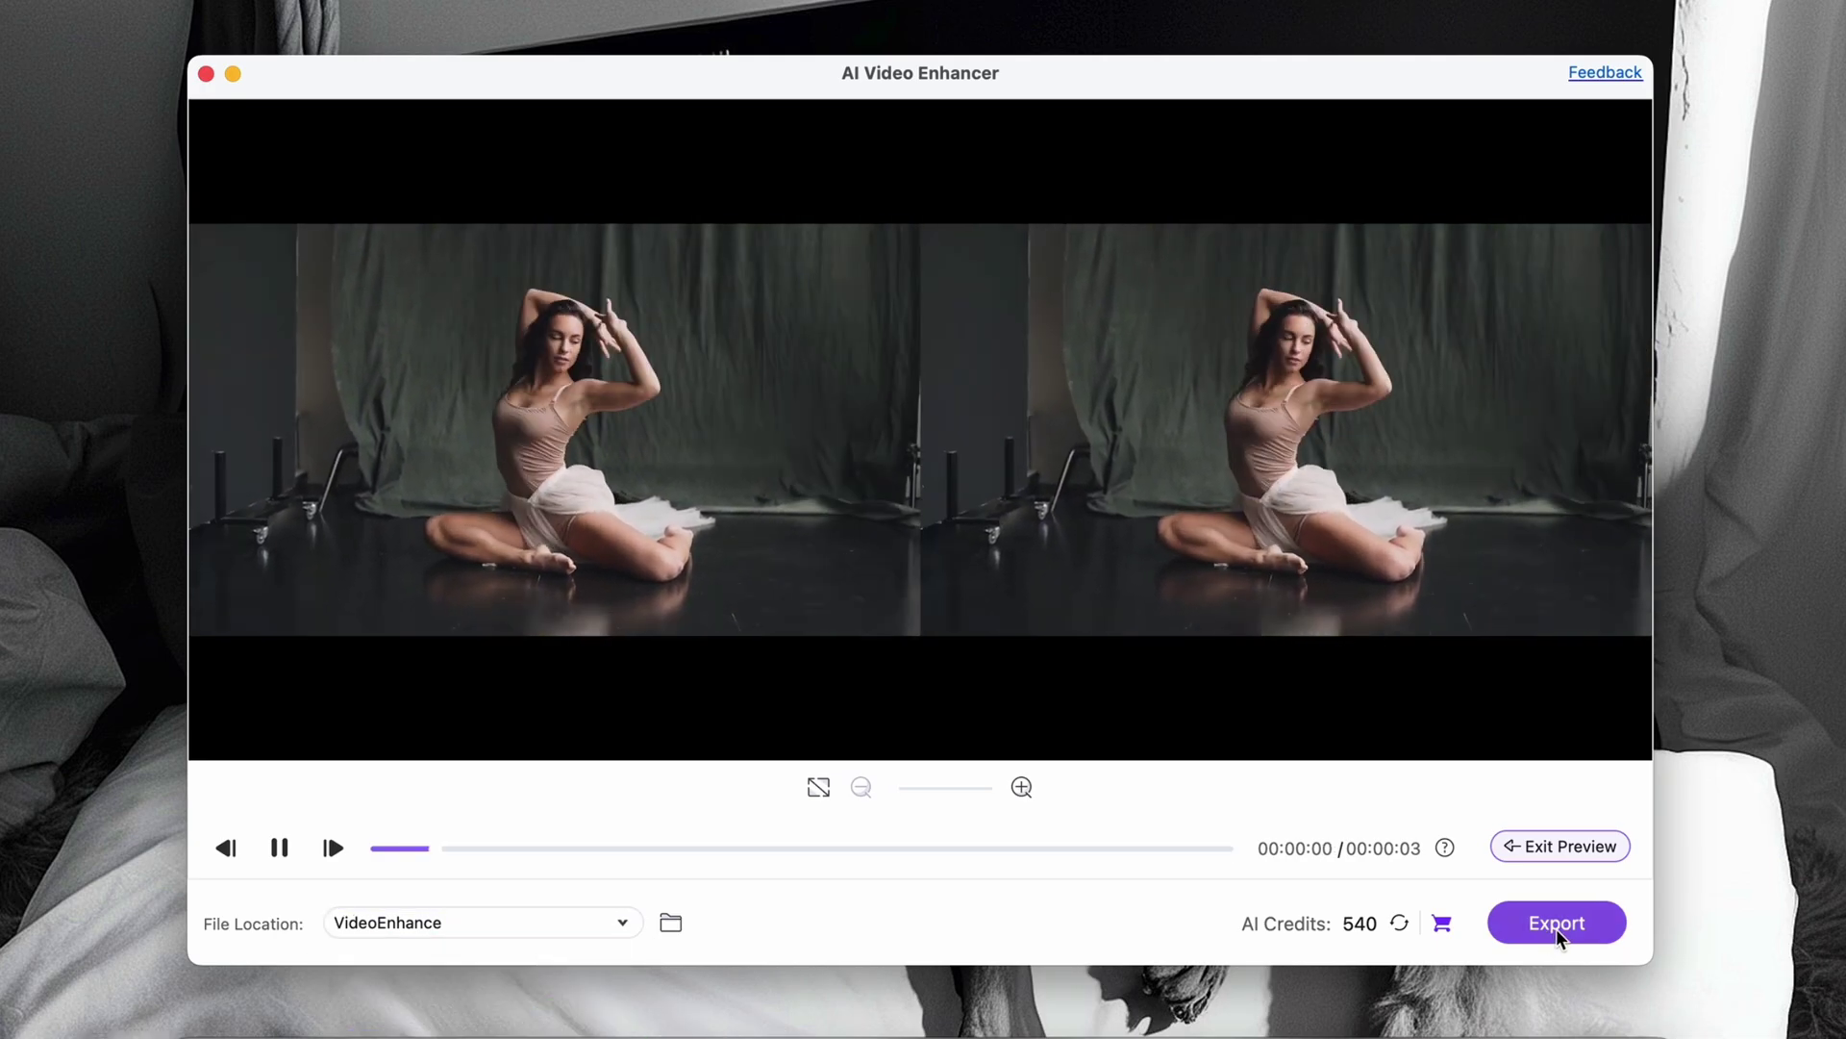
click(1556, 925)
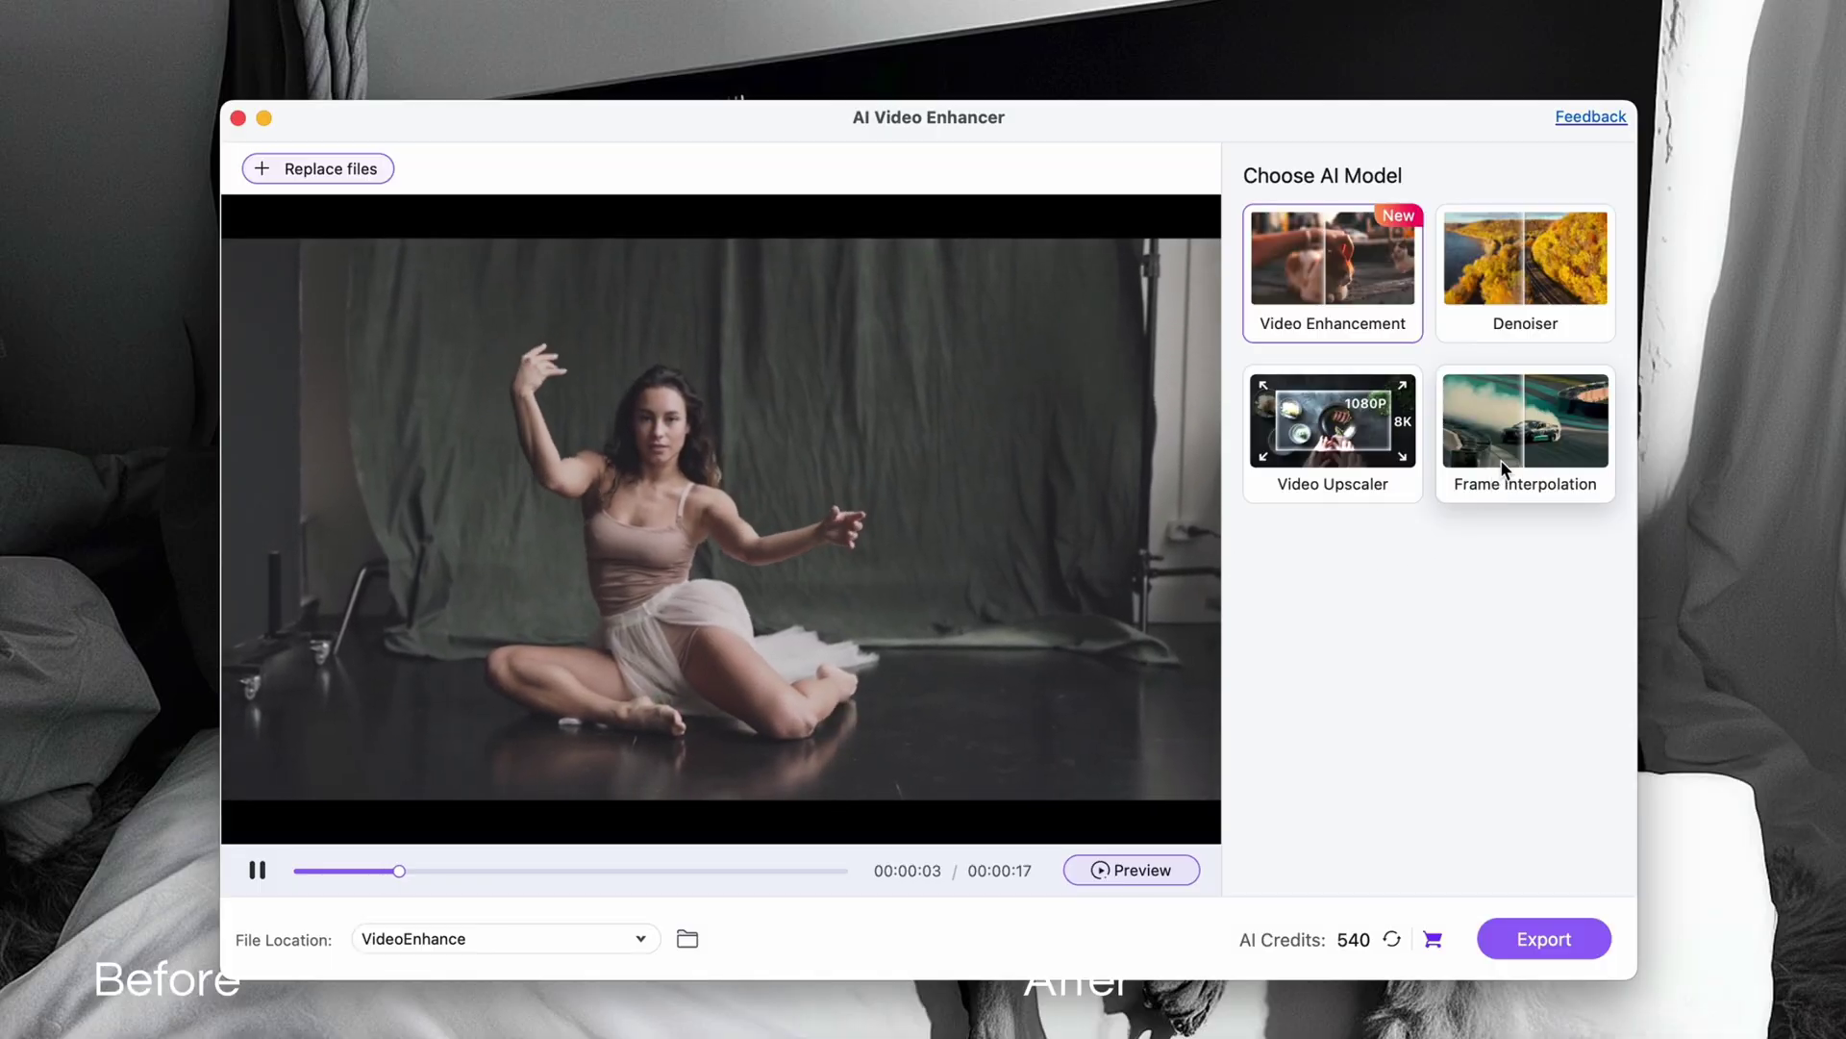
click(1509, 452)
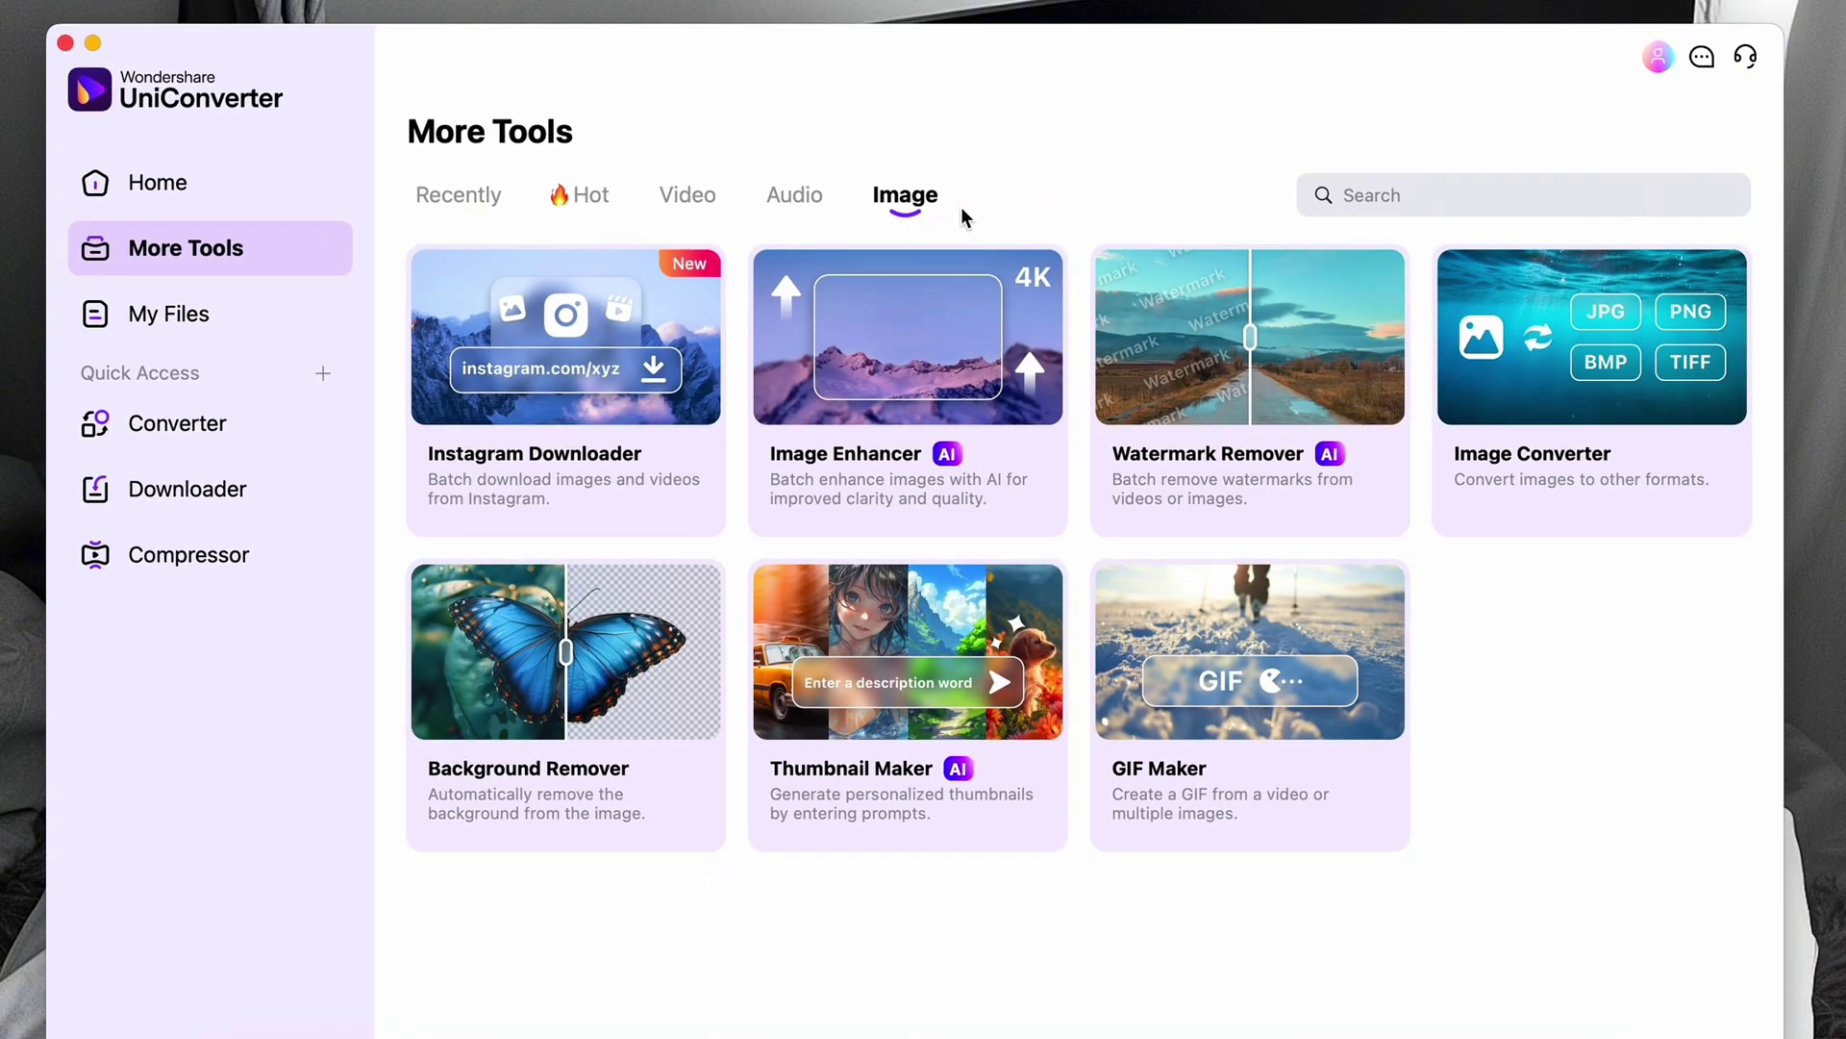
mouse_move(908, 375)
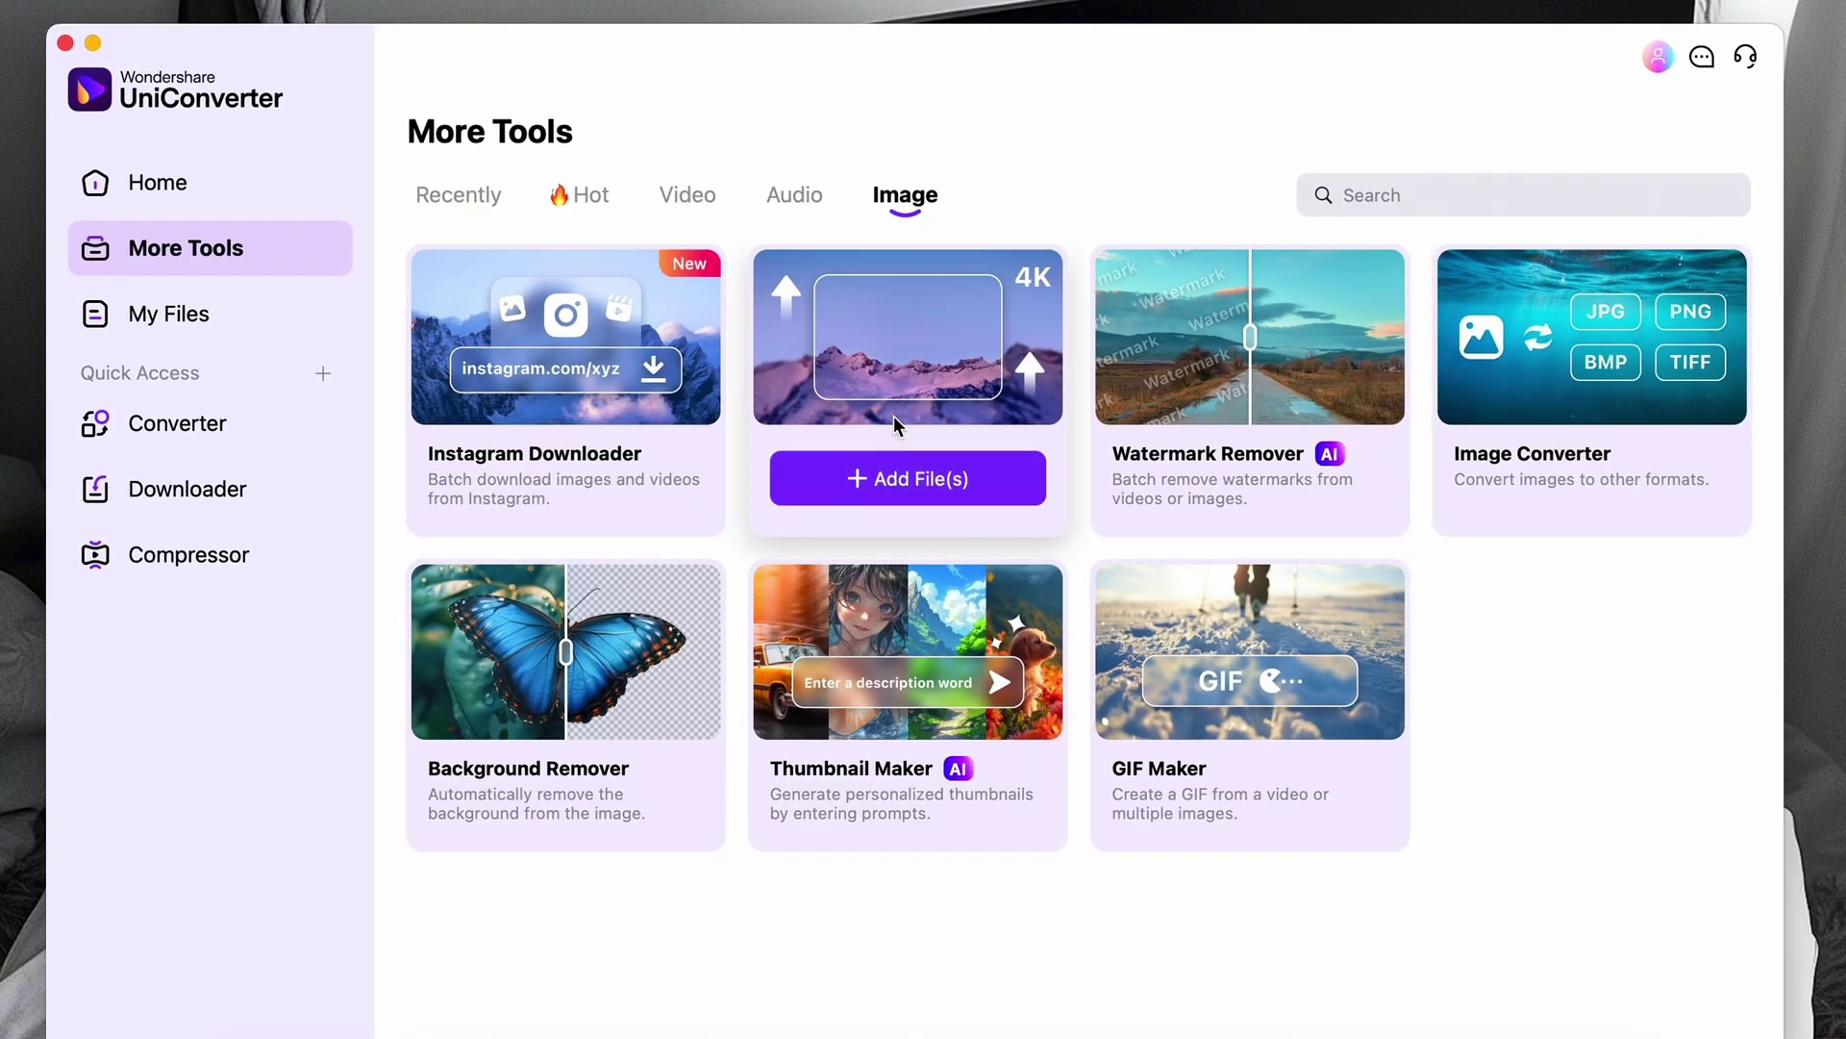
click(898, 383)
click(729, 460)
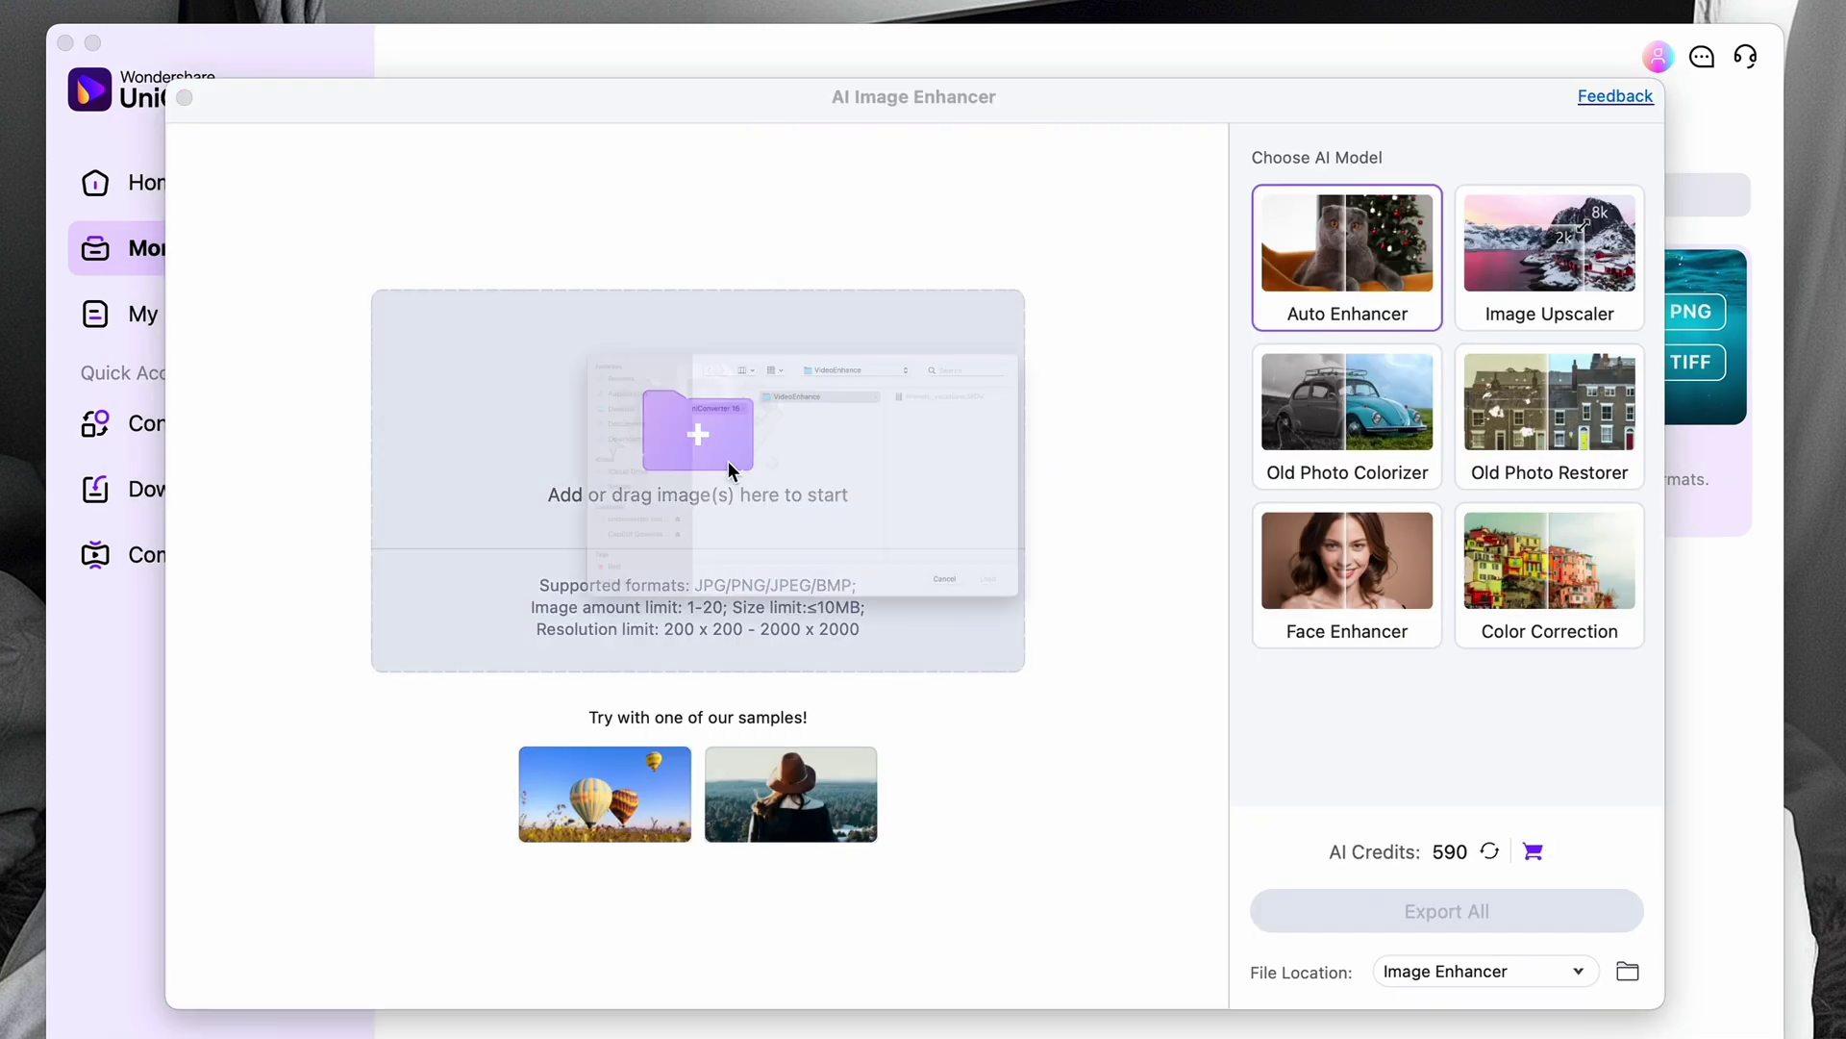
click(355, 384)
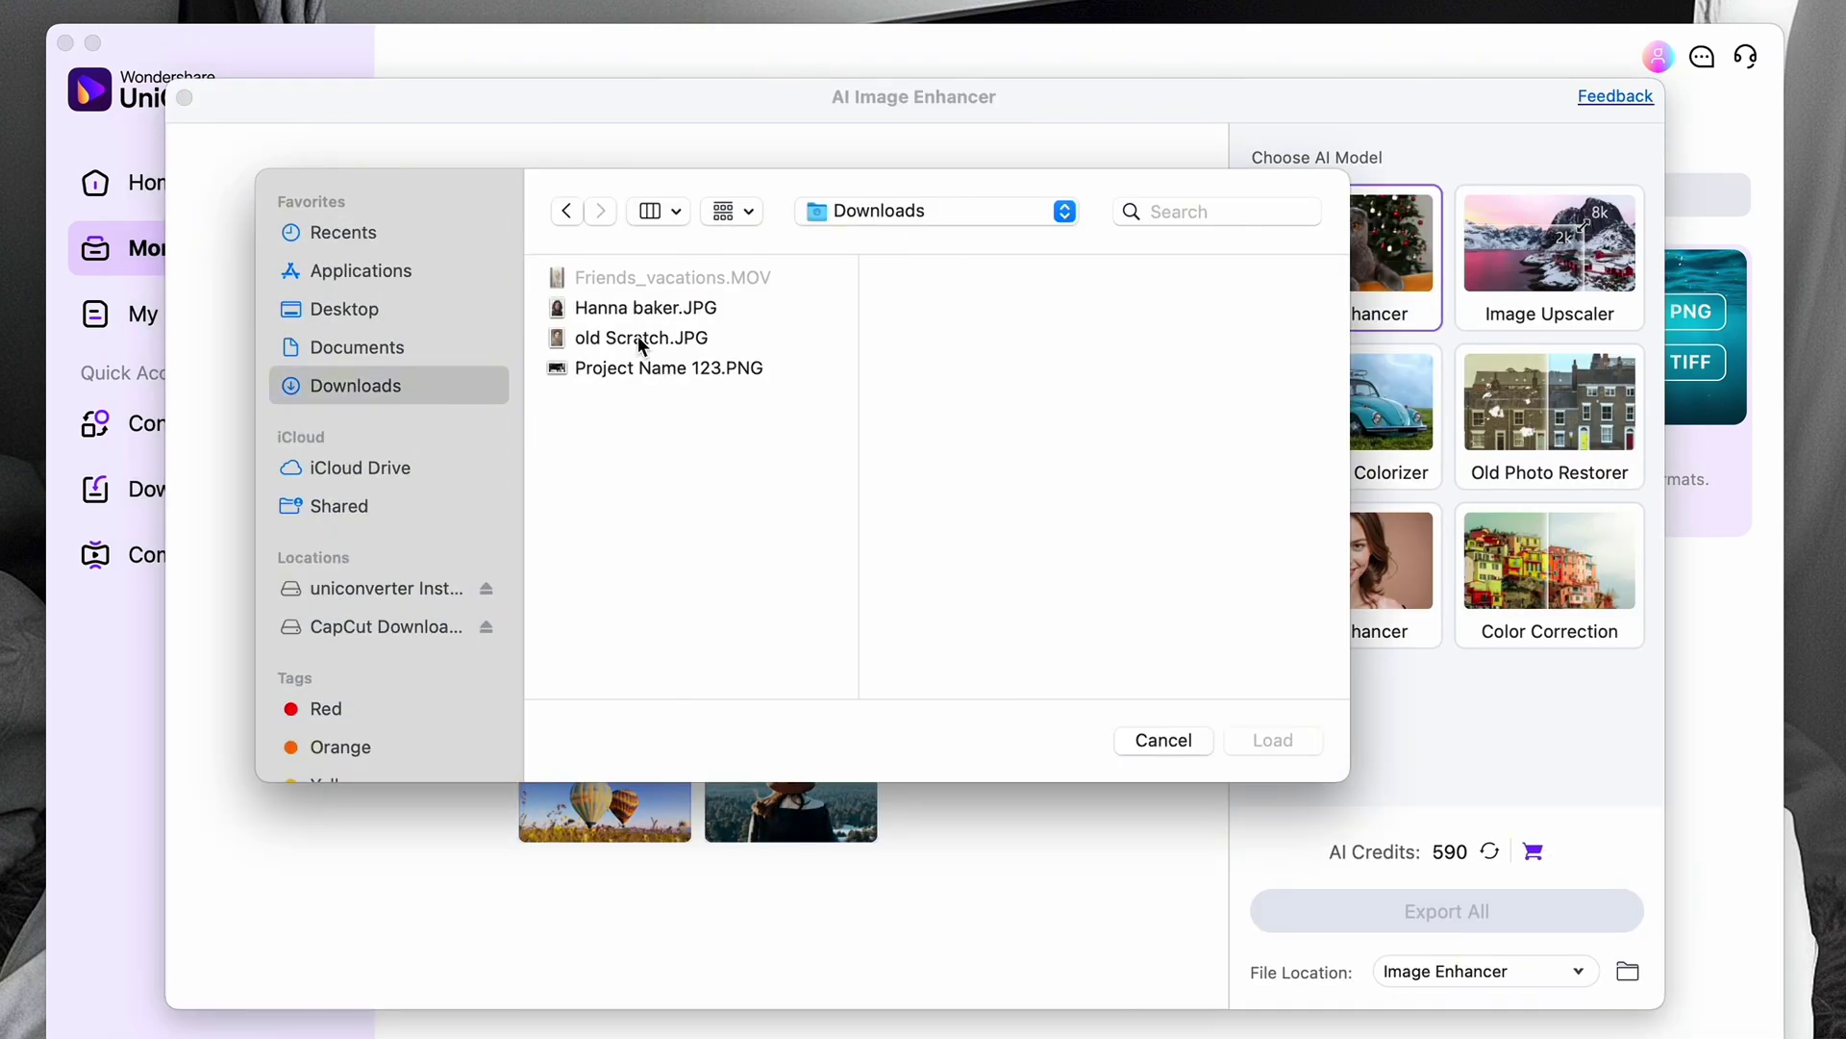
click(677, 308)
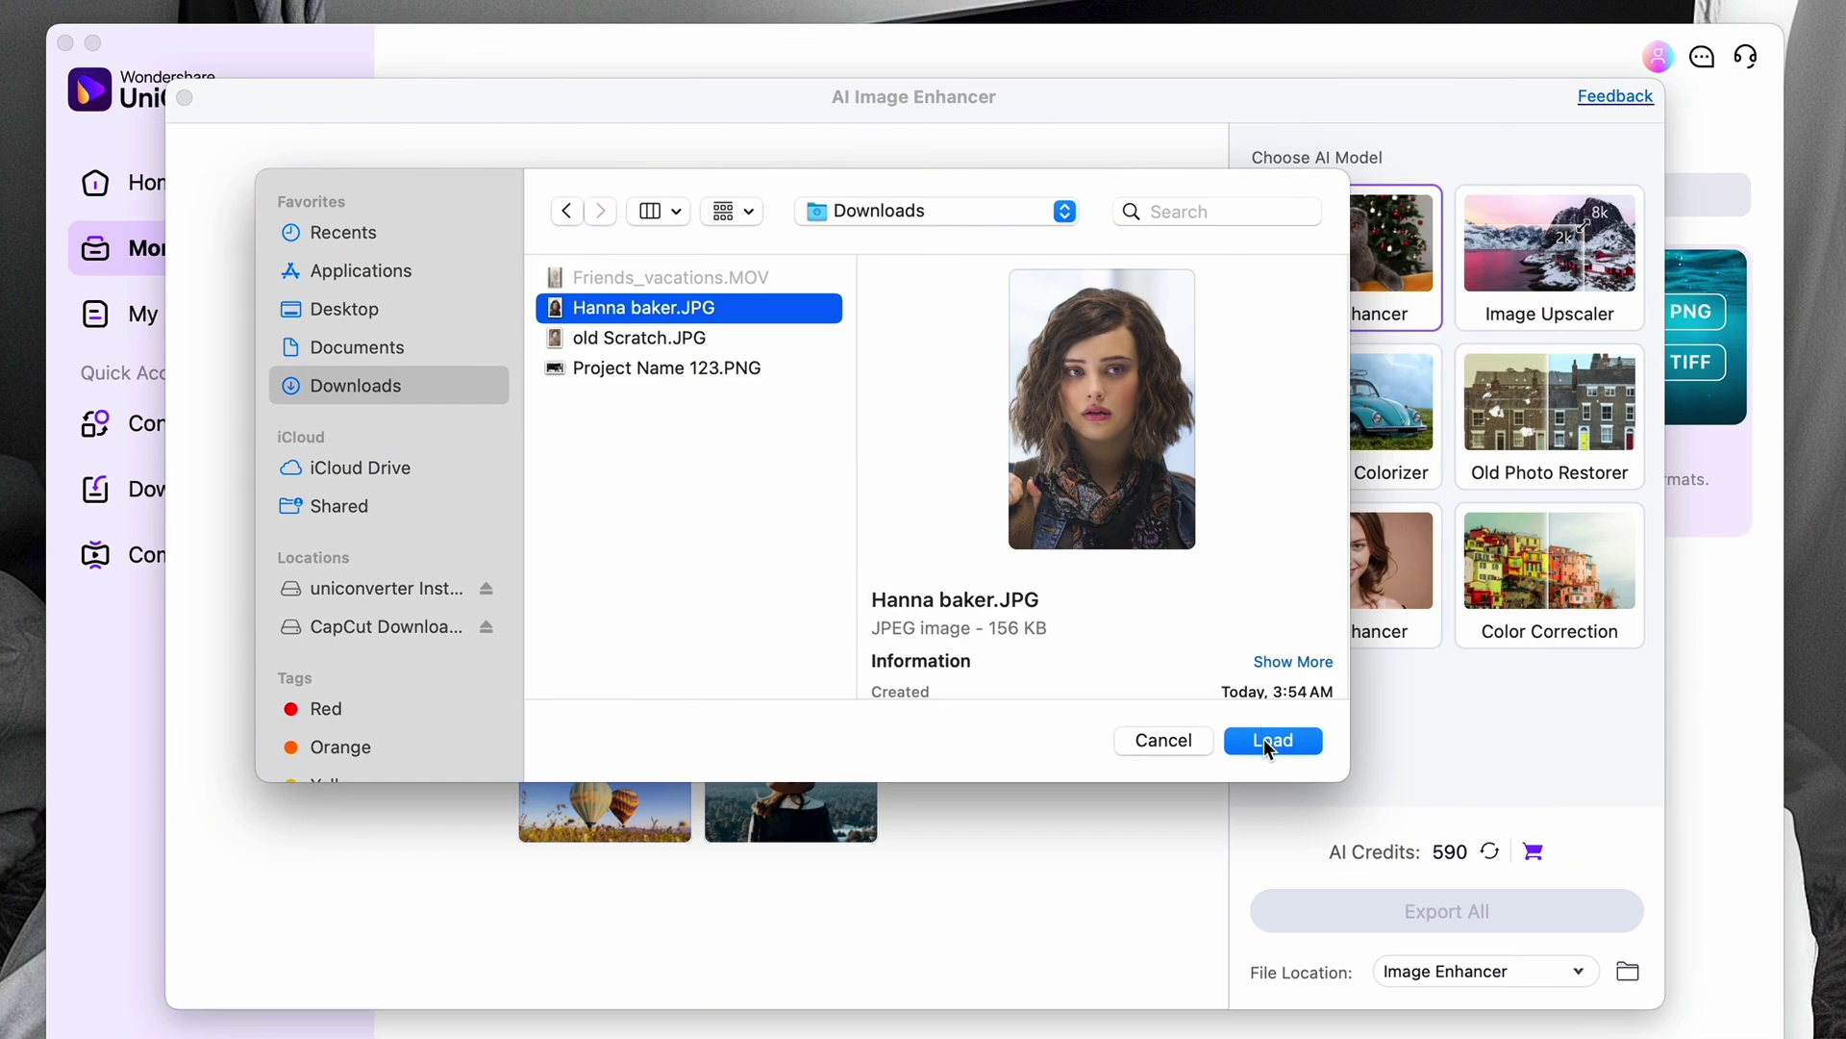
click(1265, 739)
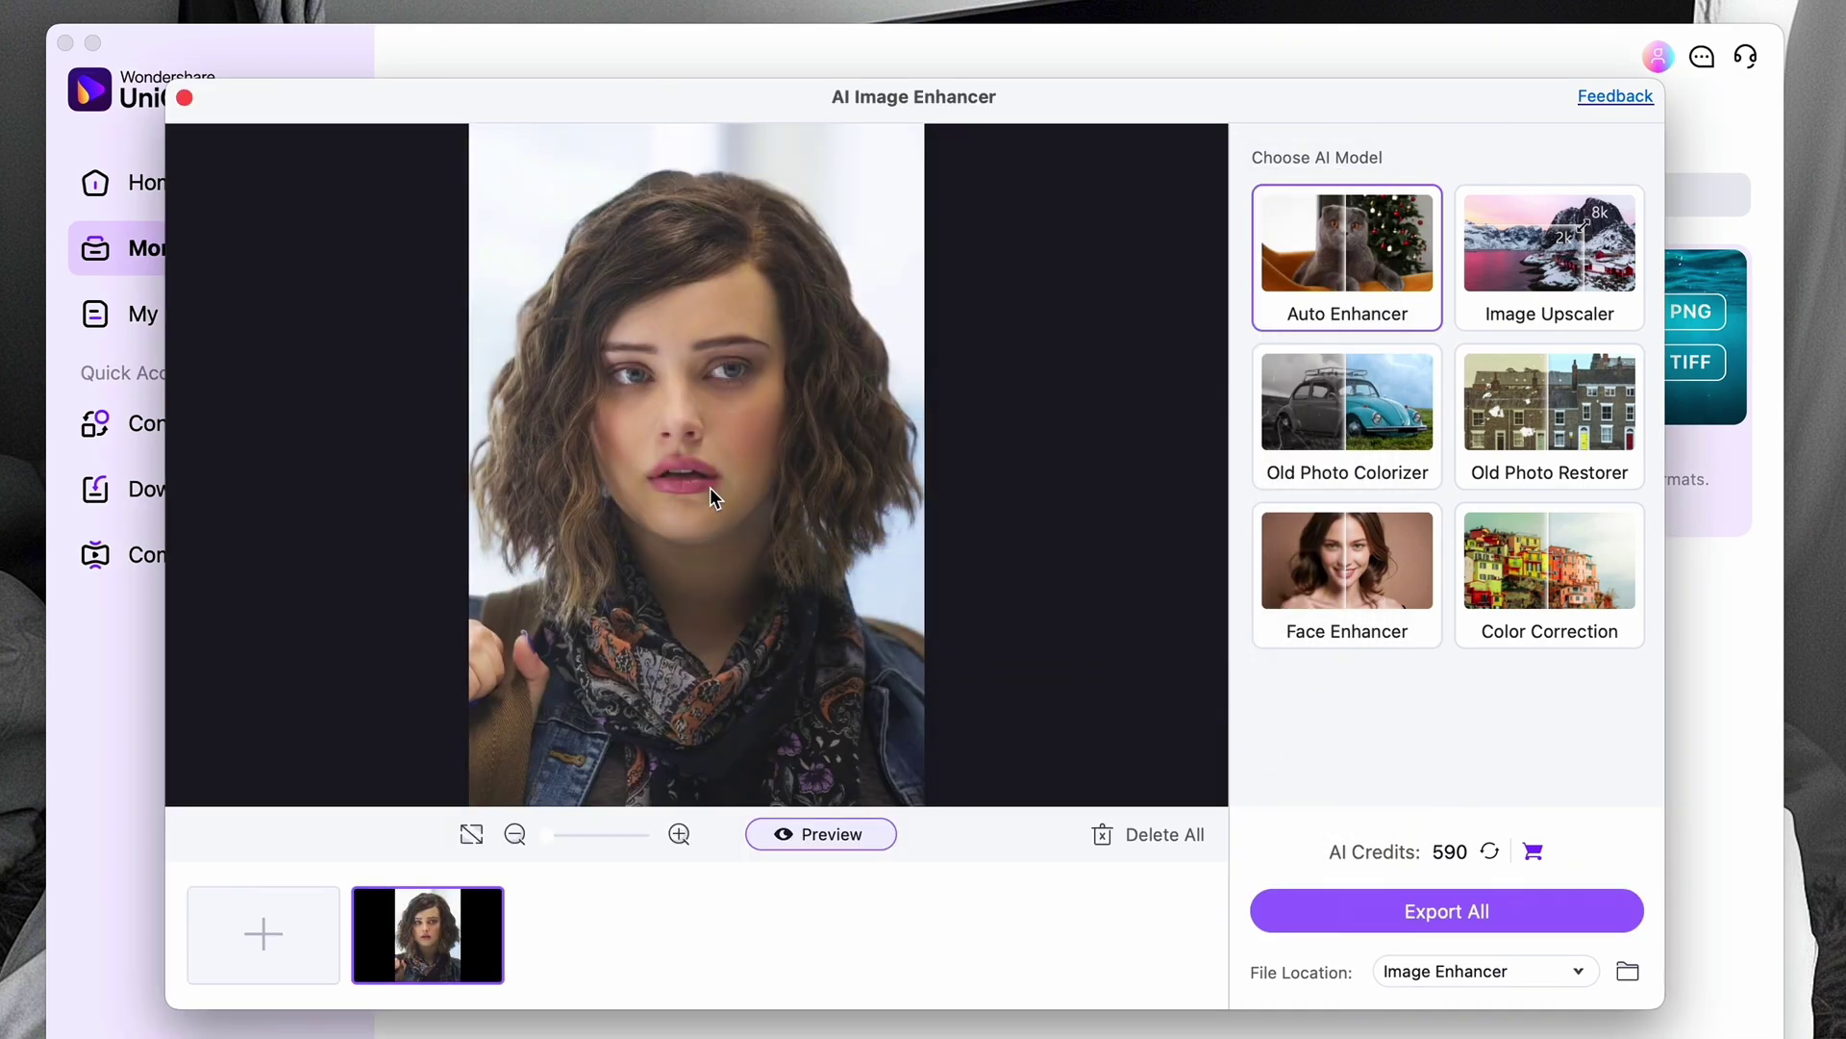
click(840, 833)
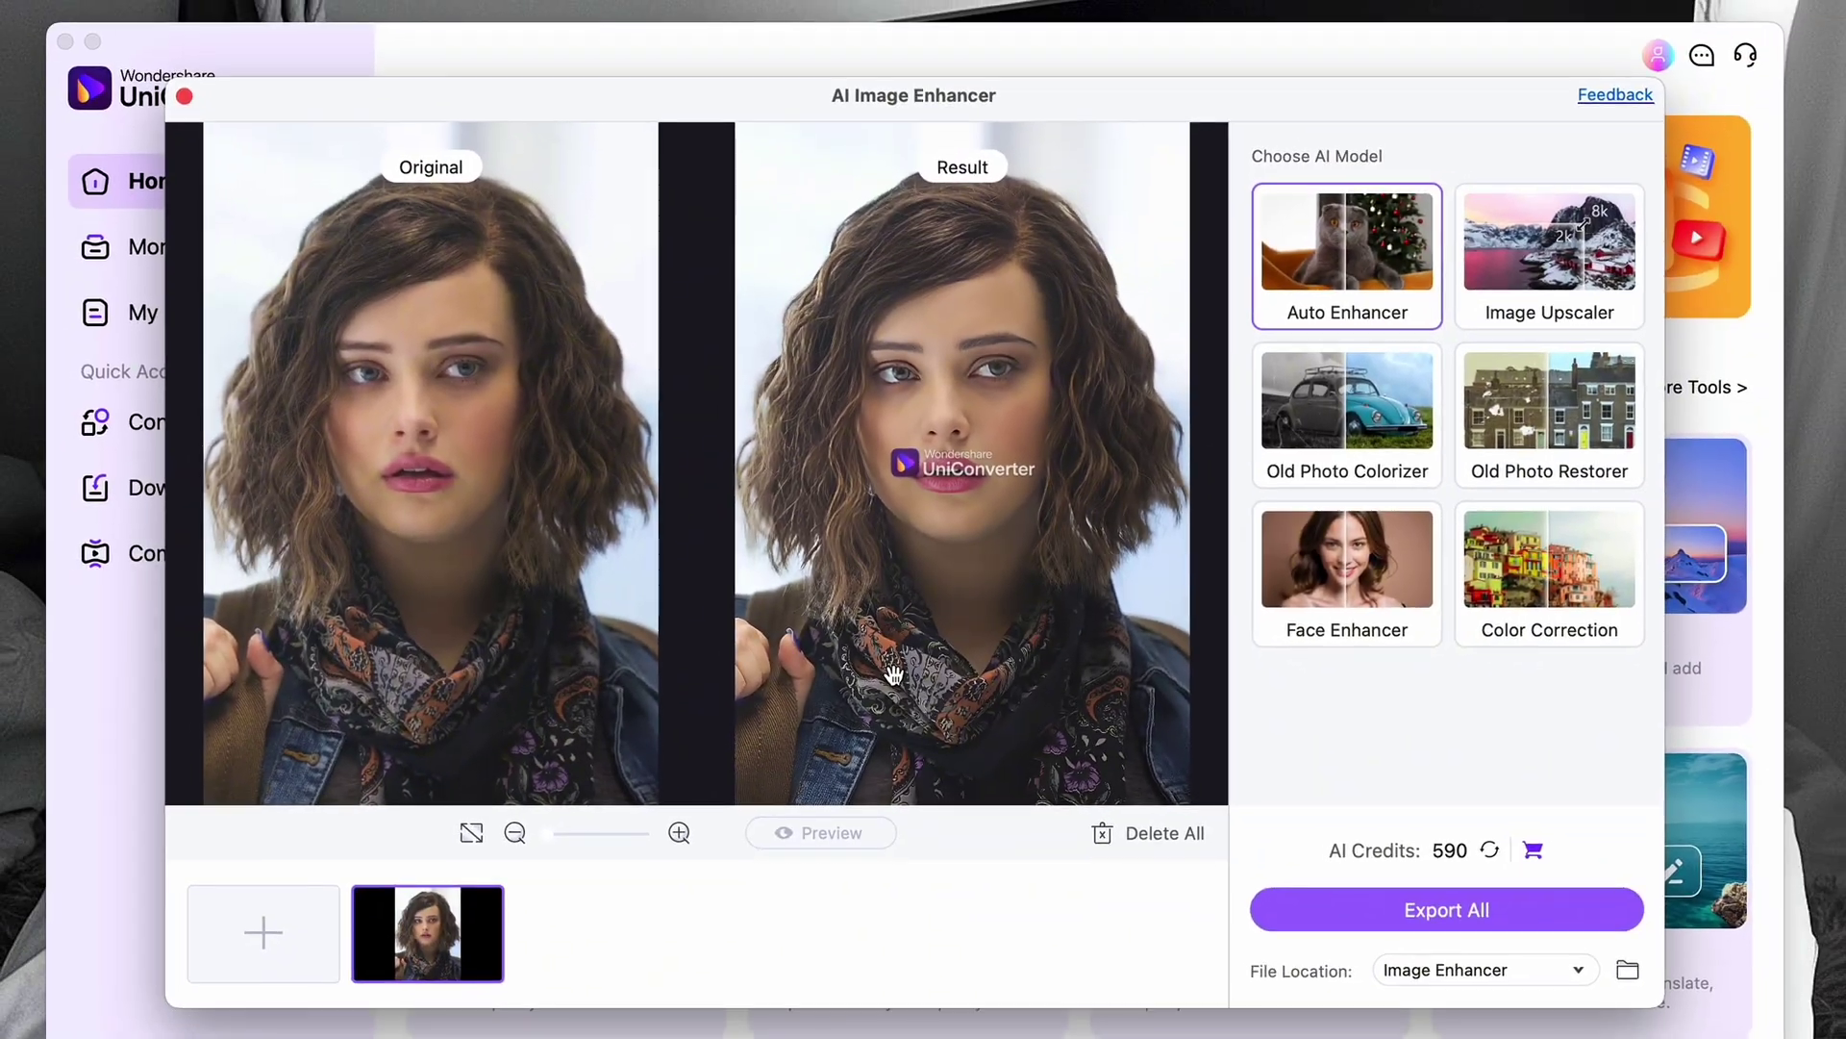
click(1464, 918)
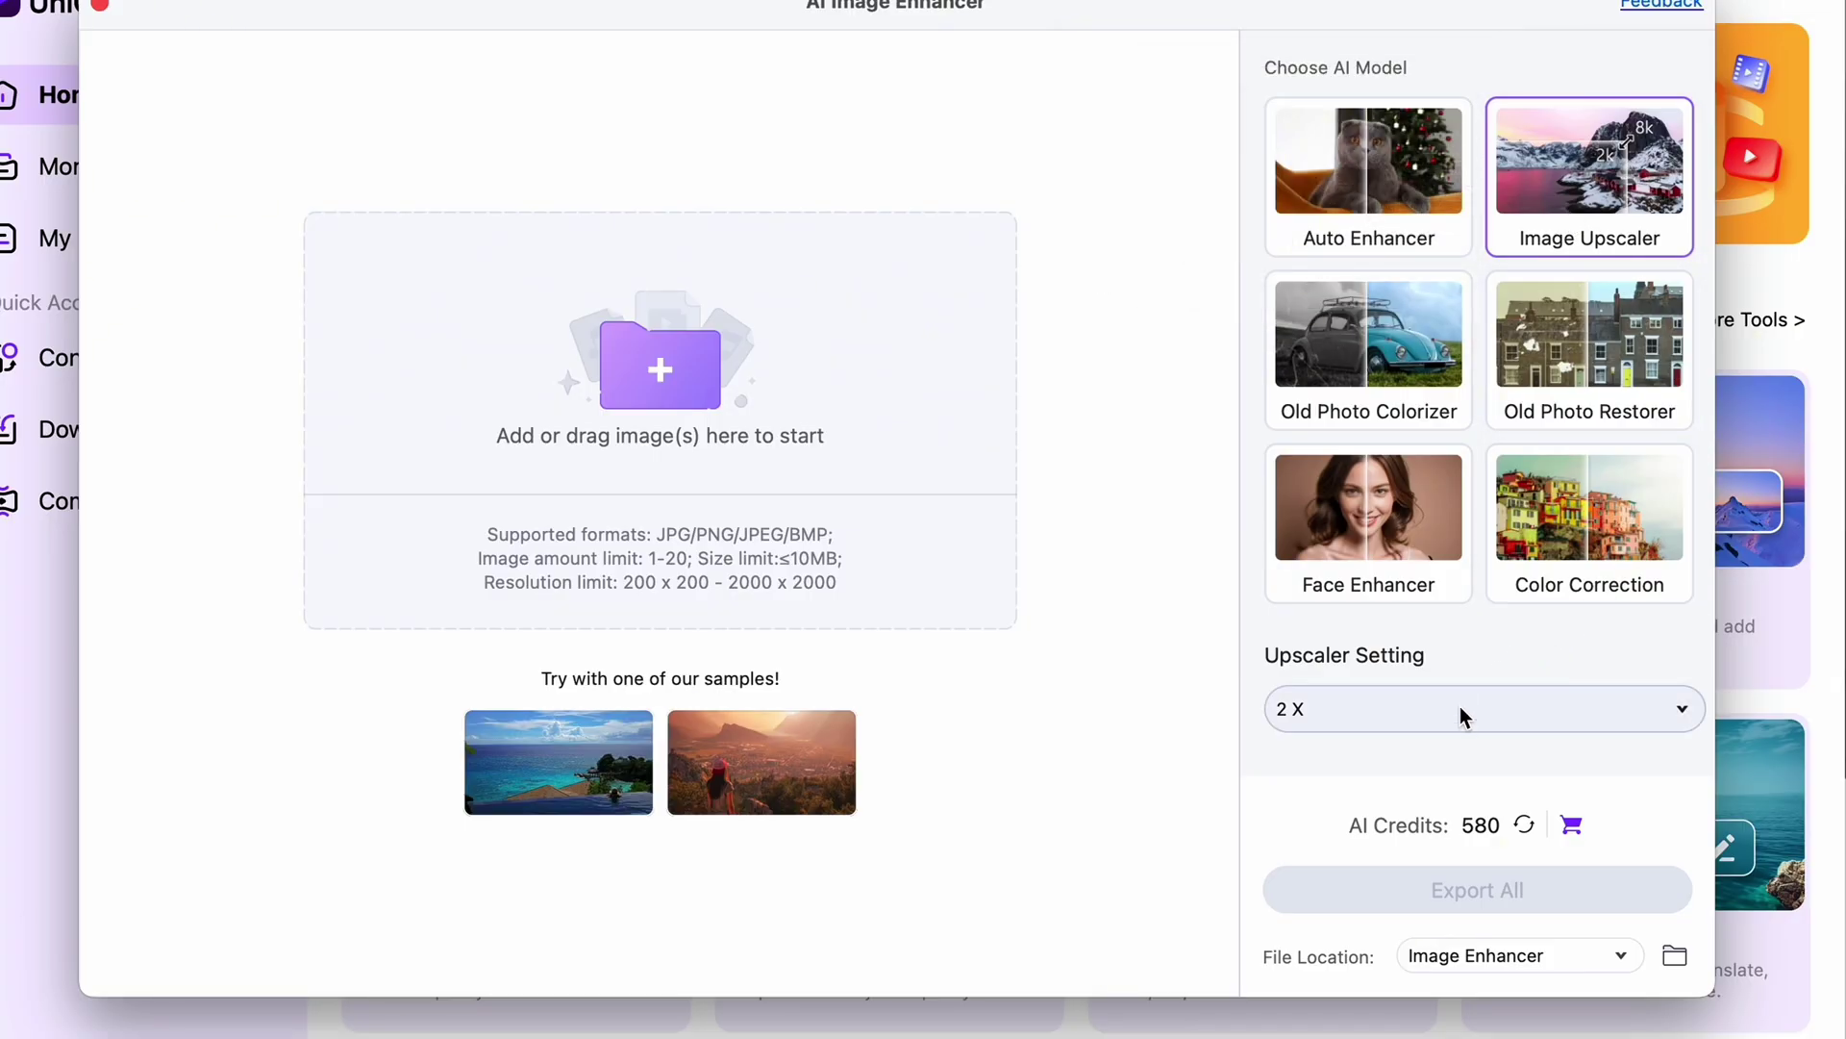
Set Image Upscaler to 4X and preview the Old Photo Restorer result beside the original.
click(1460, 705)
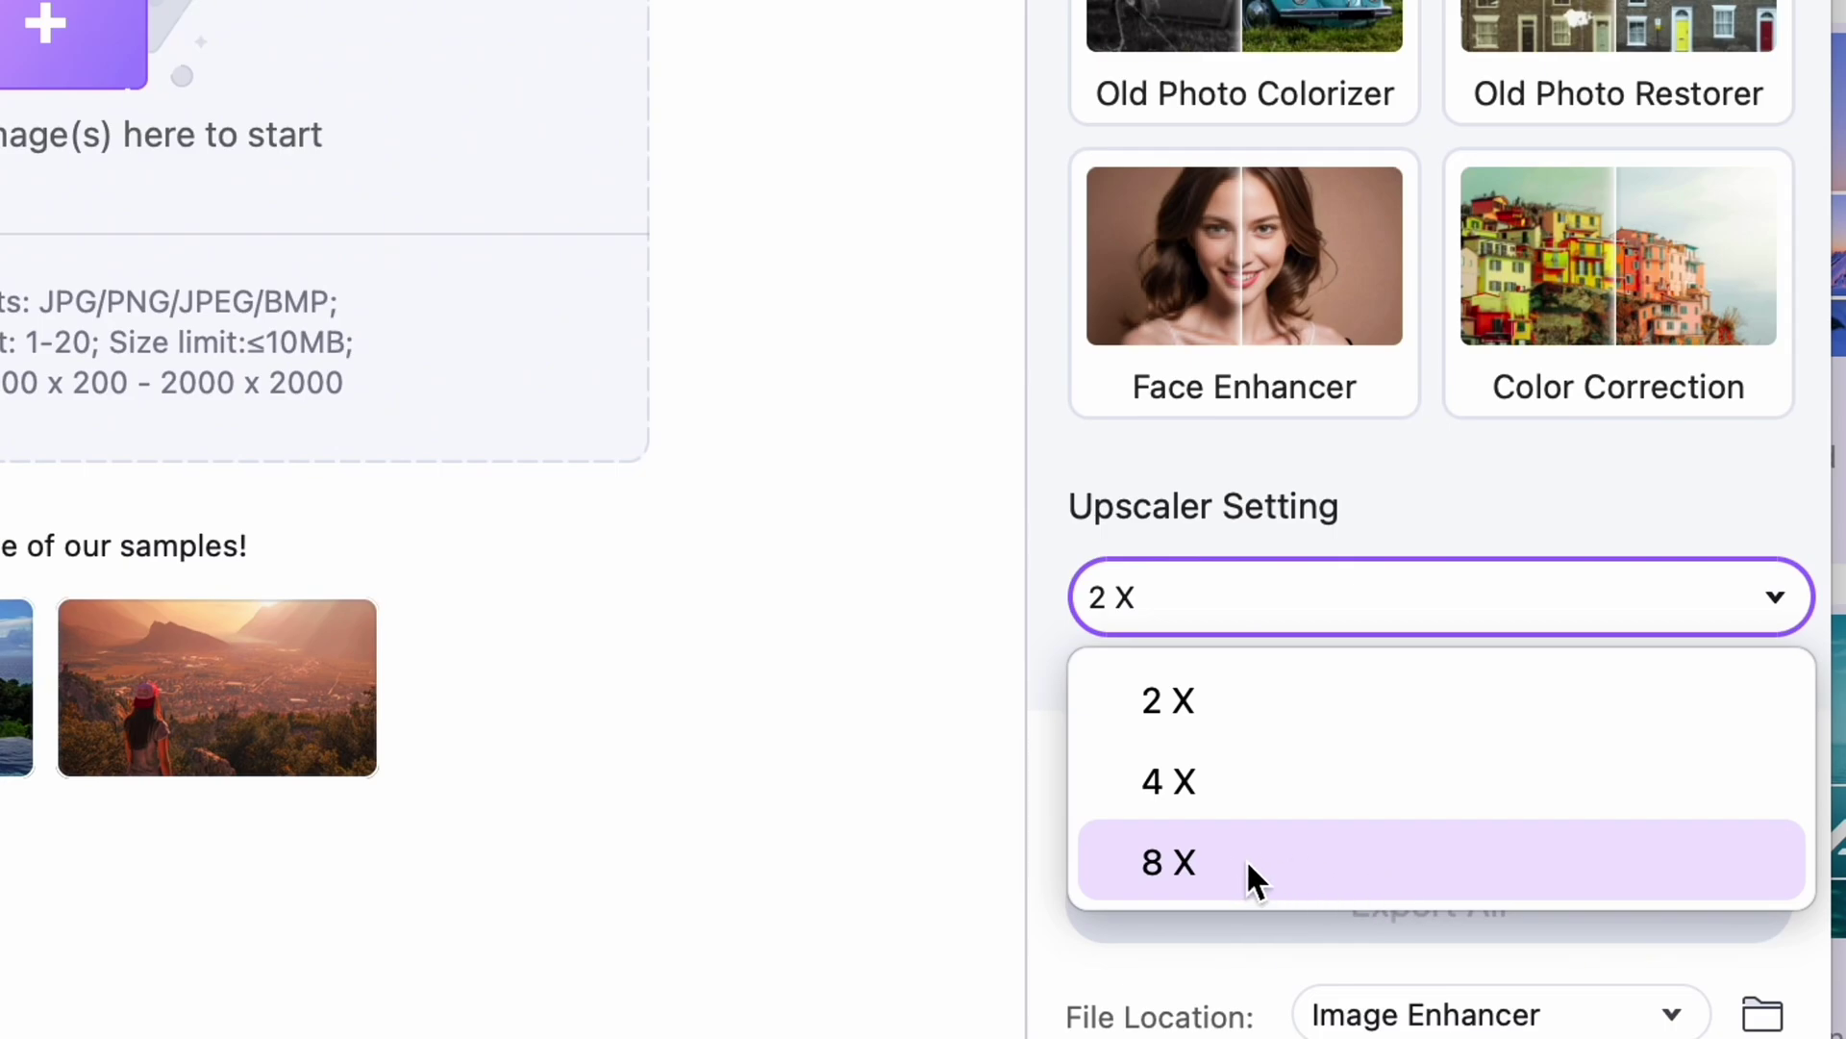
click(1296, 835)
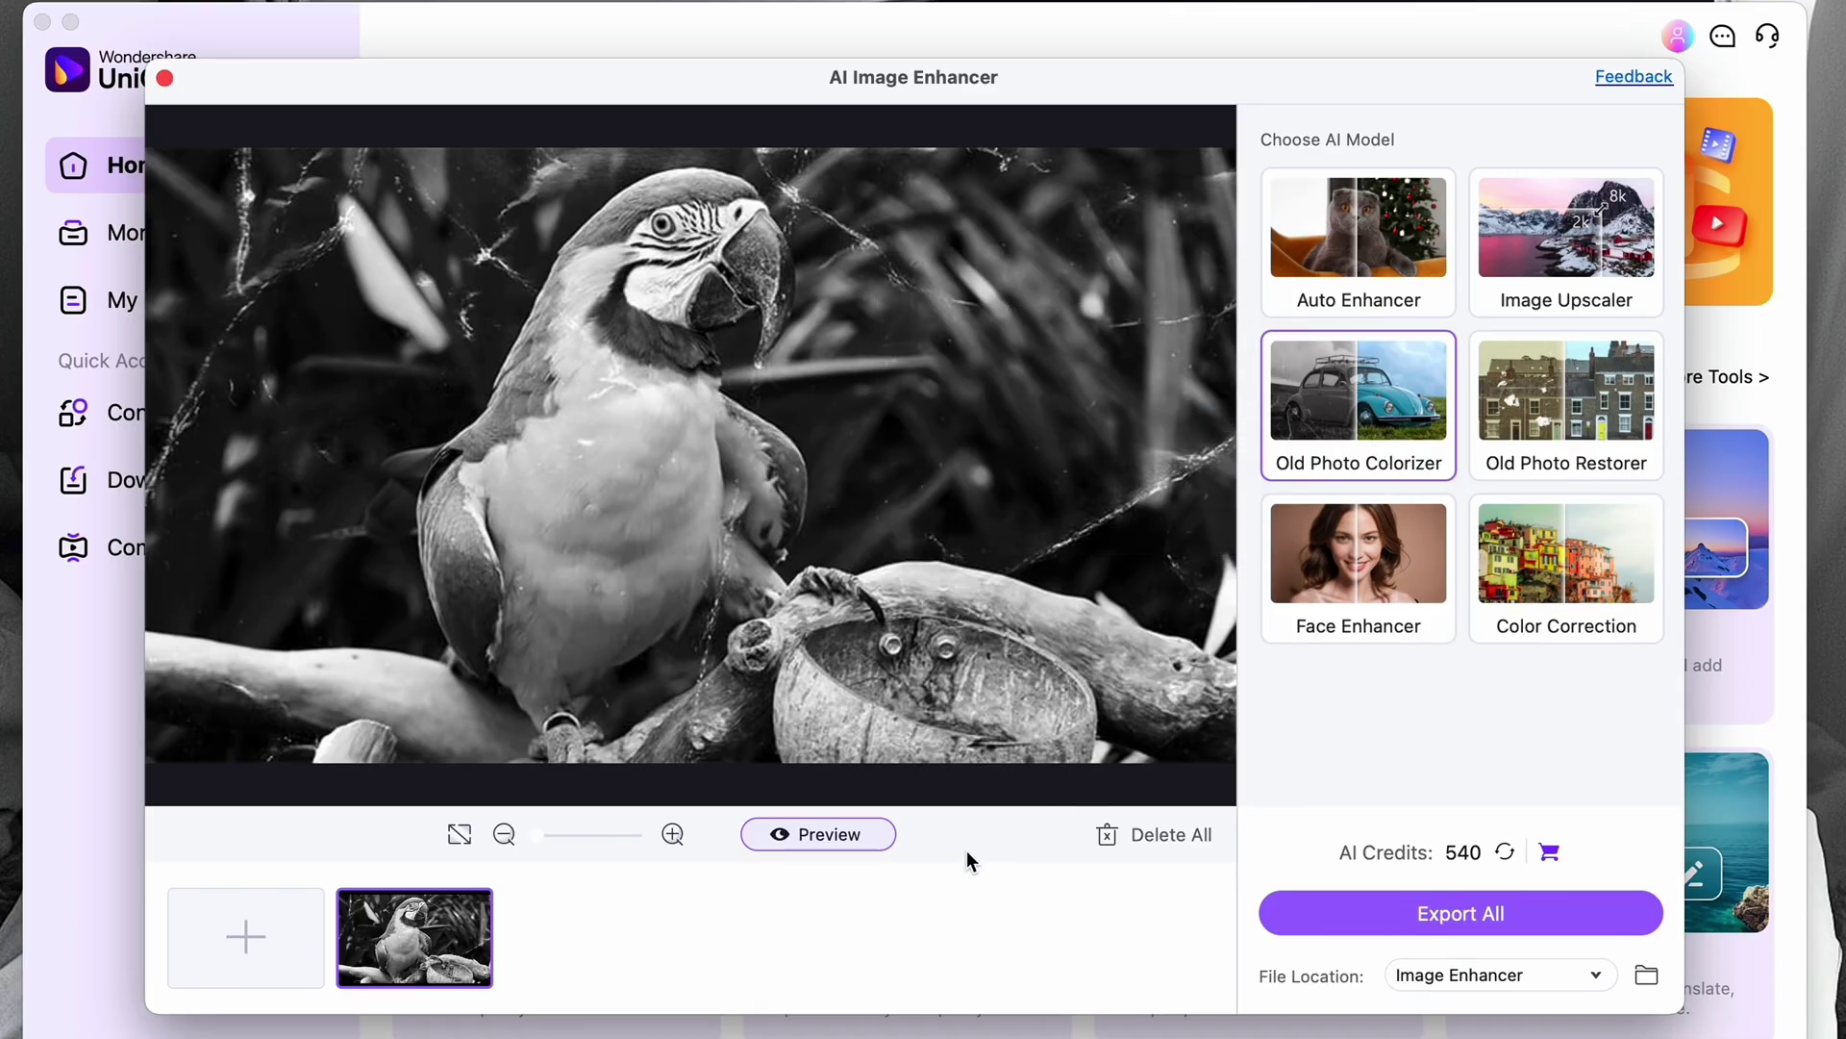
click(861, 852)
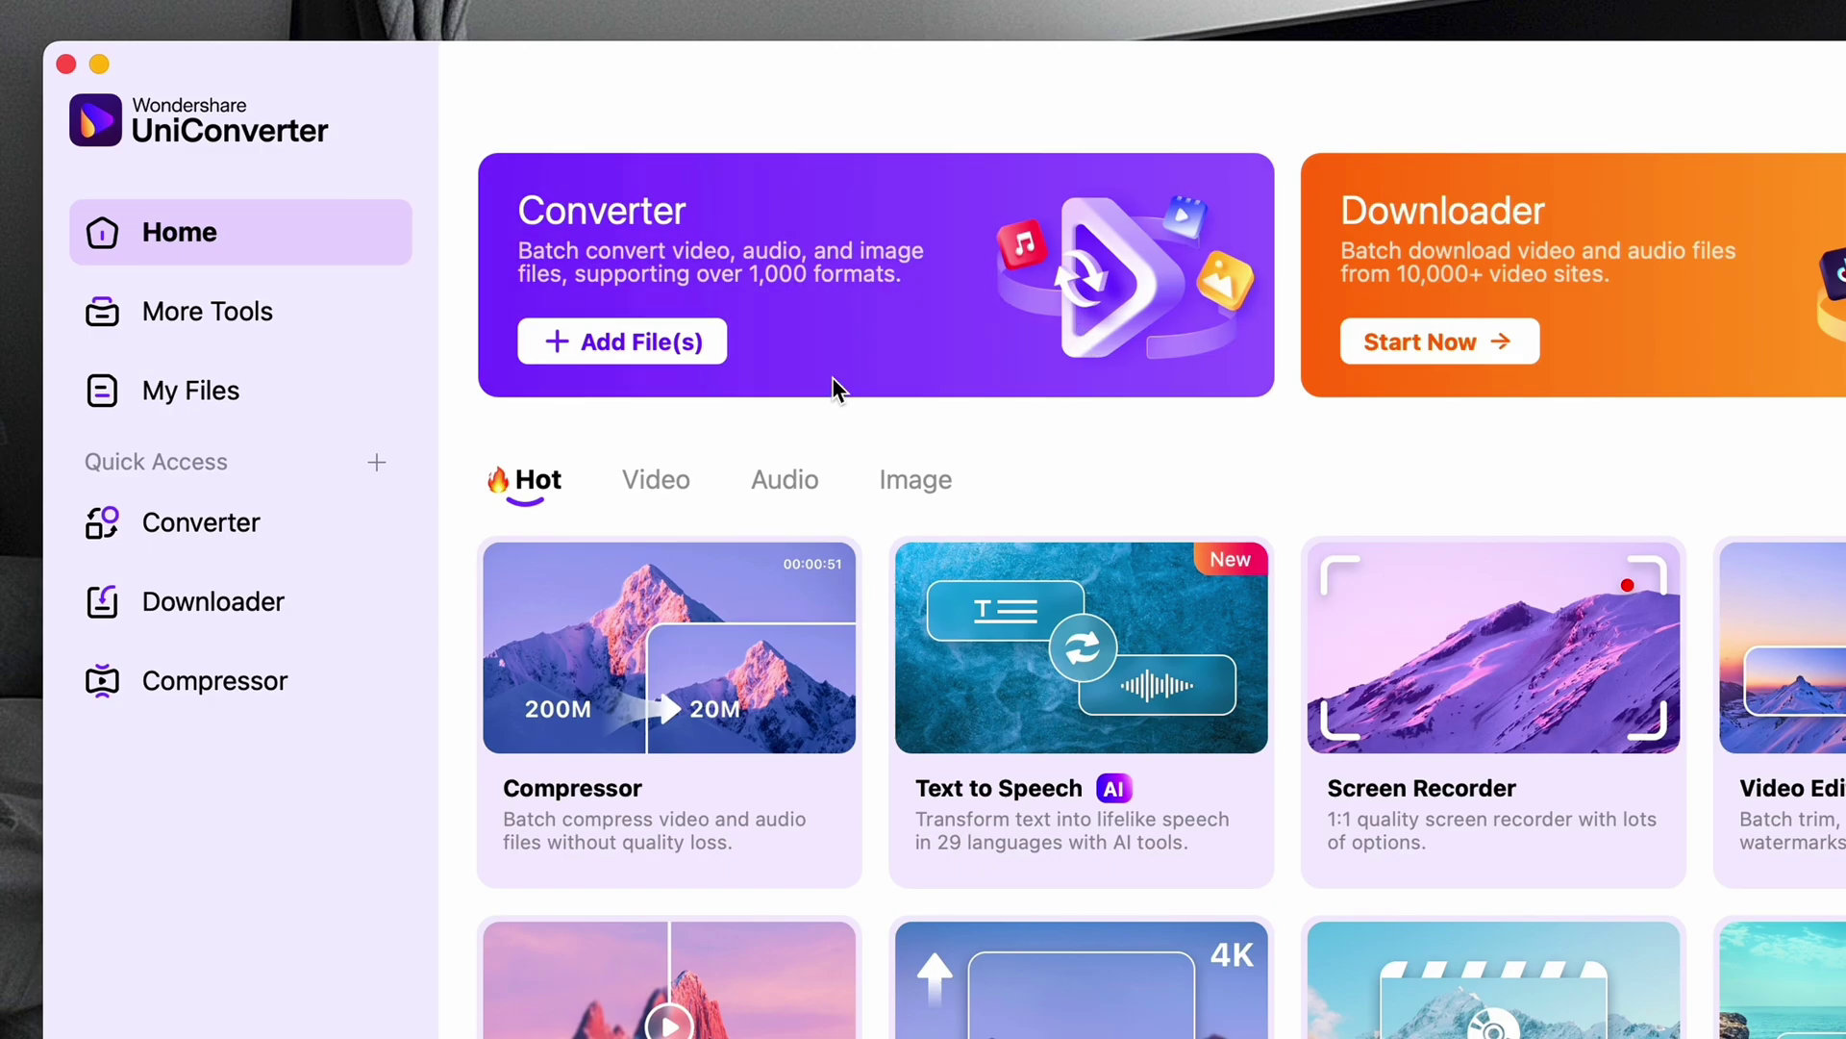
Add the pinterestdownloader video from Documents to the Converter.
click(921, 377)
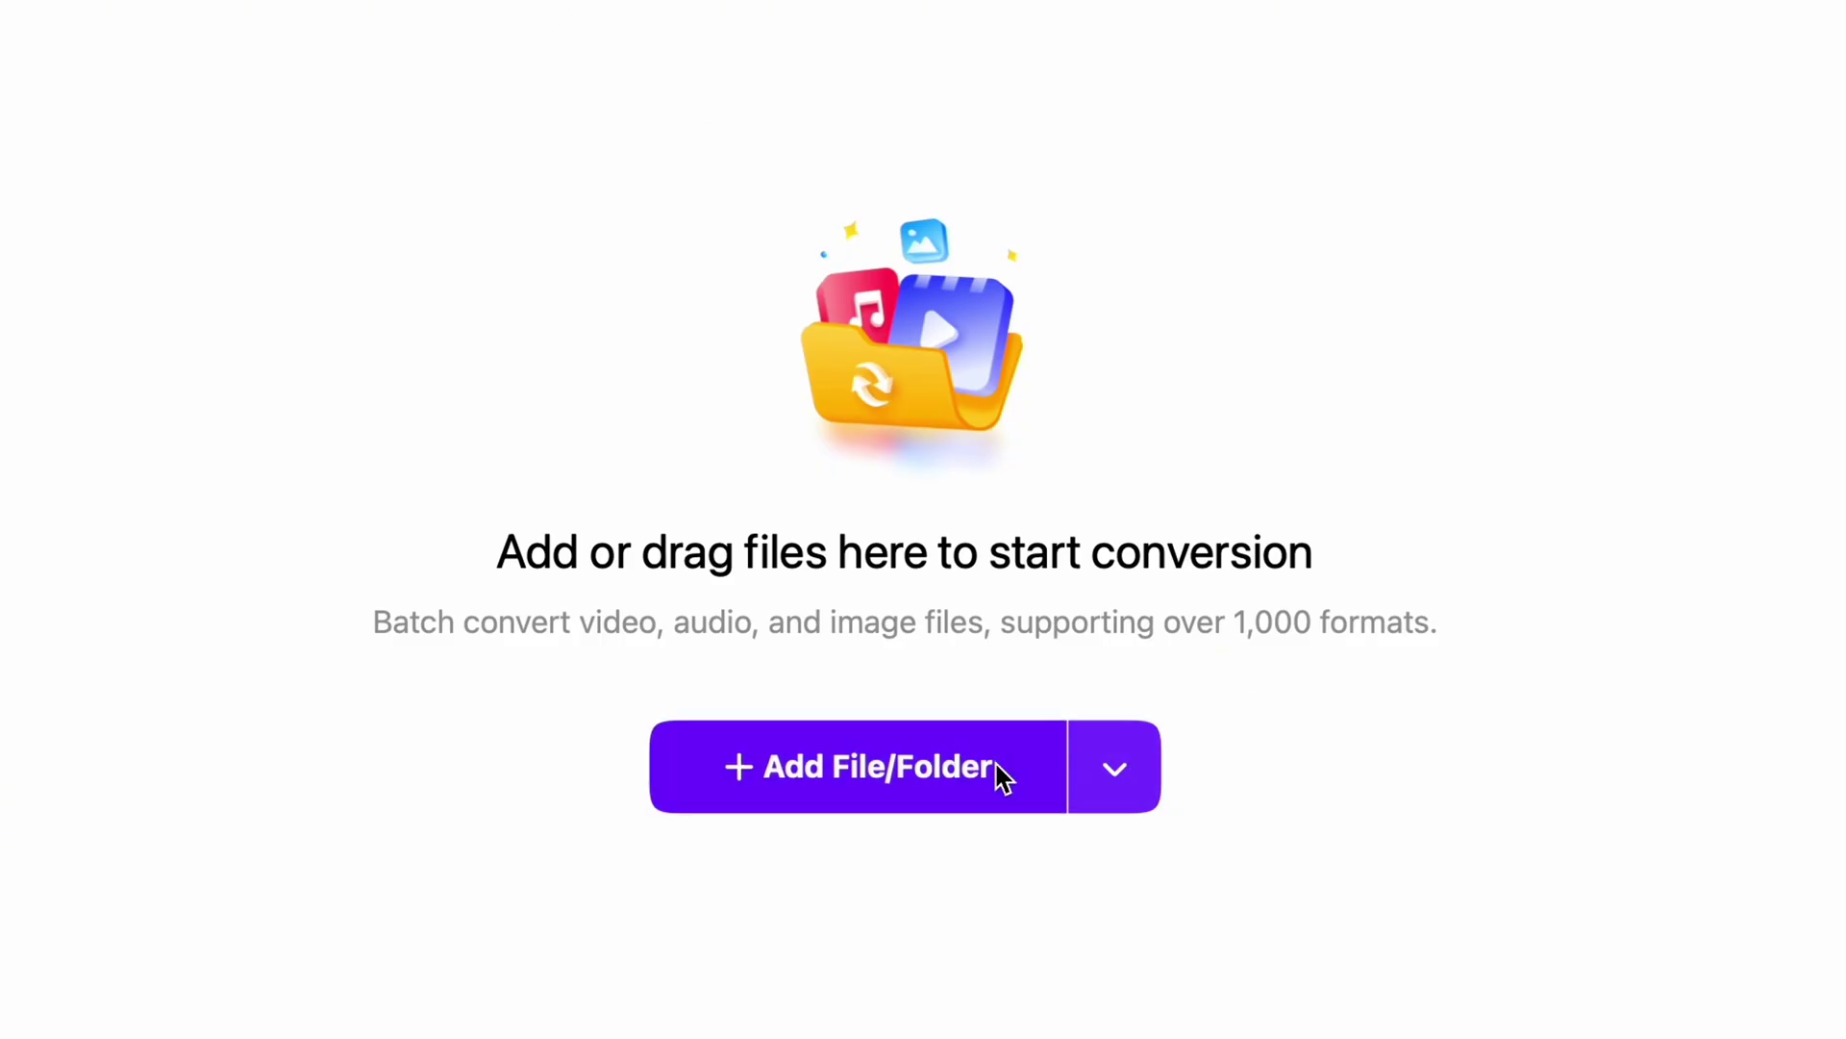
click(1143, 826)
click(331, 332)
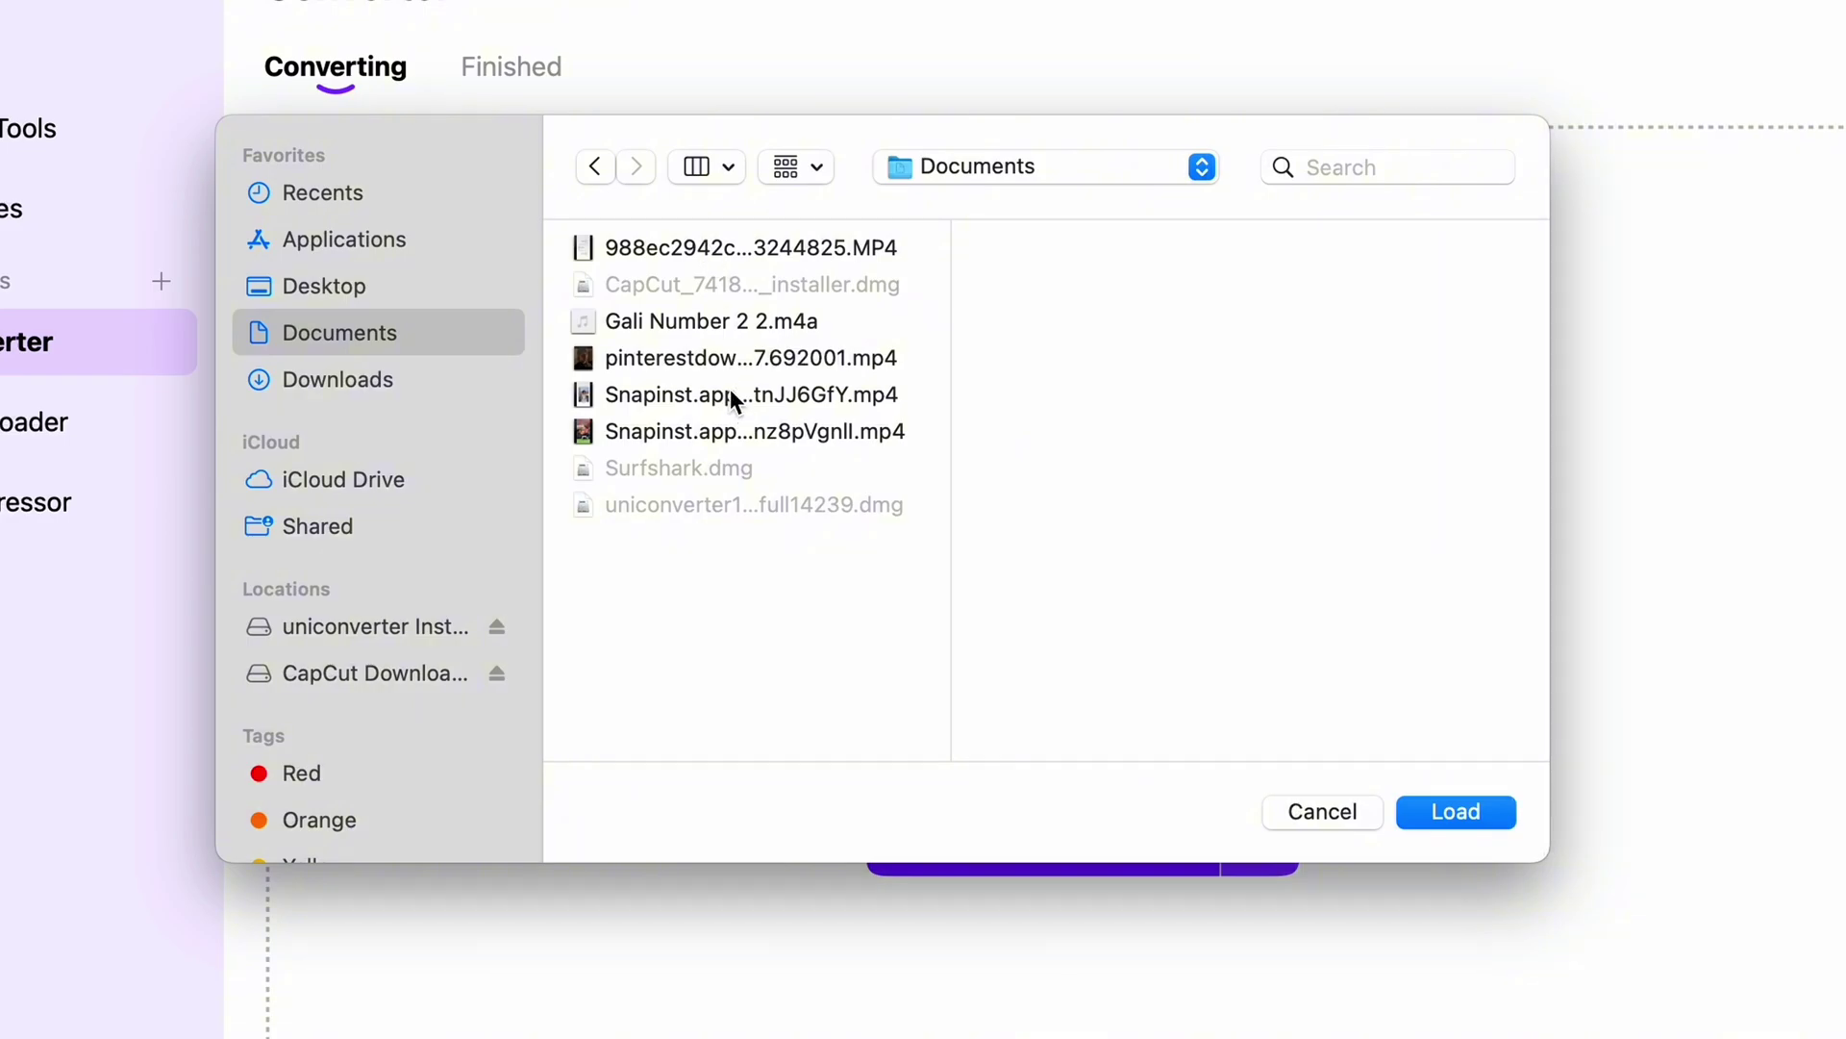
click(722, 359)
click(1466, 819)
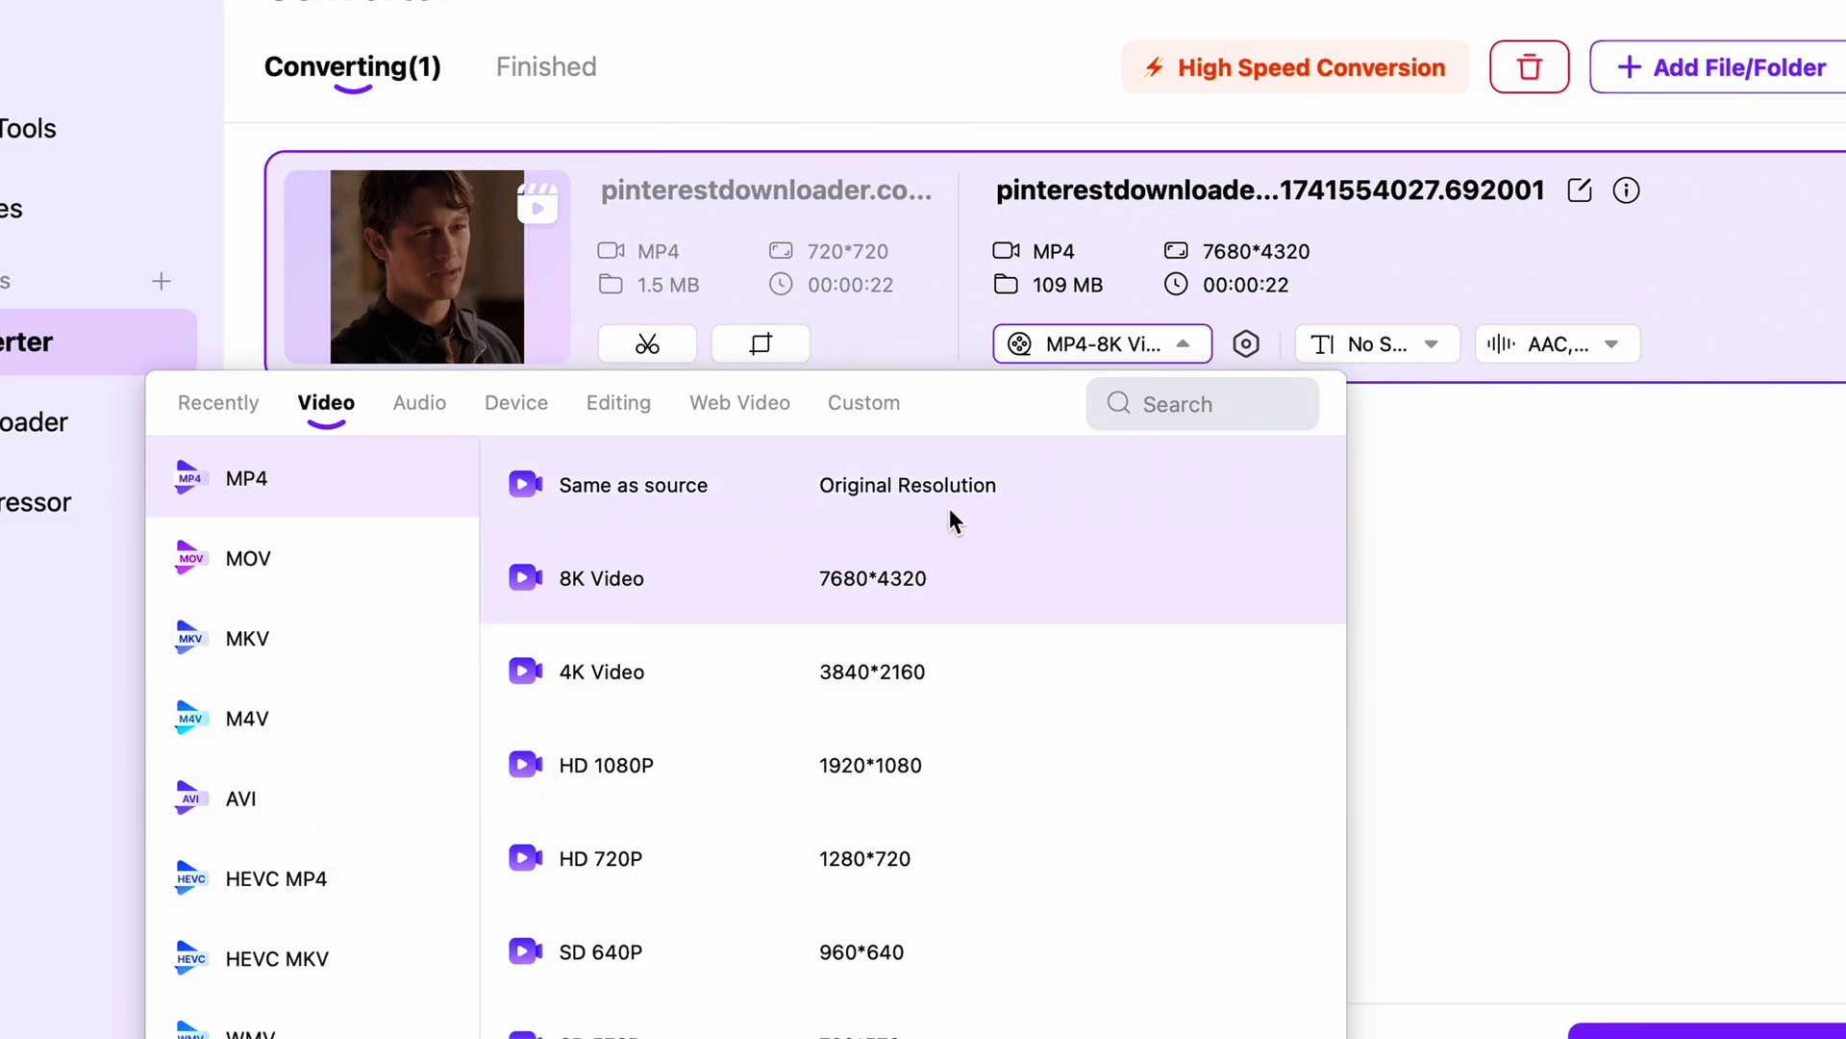
Set the clip's output format to MKV 4K Video.
click(360, 642)
click(700, 598)
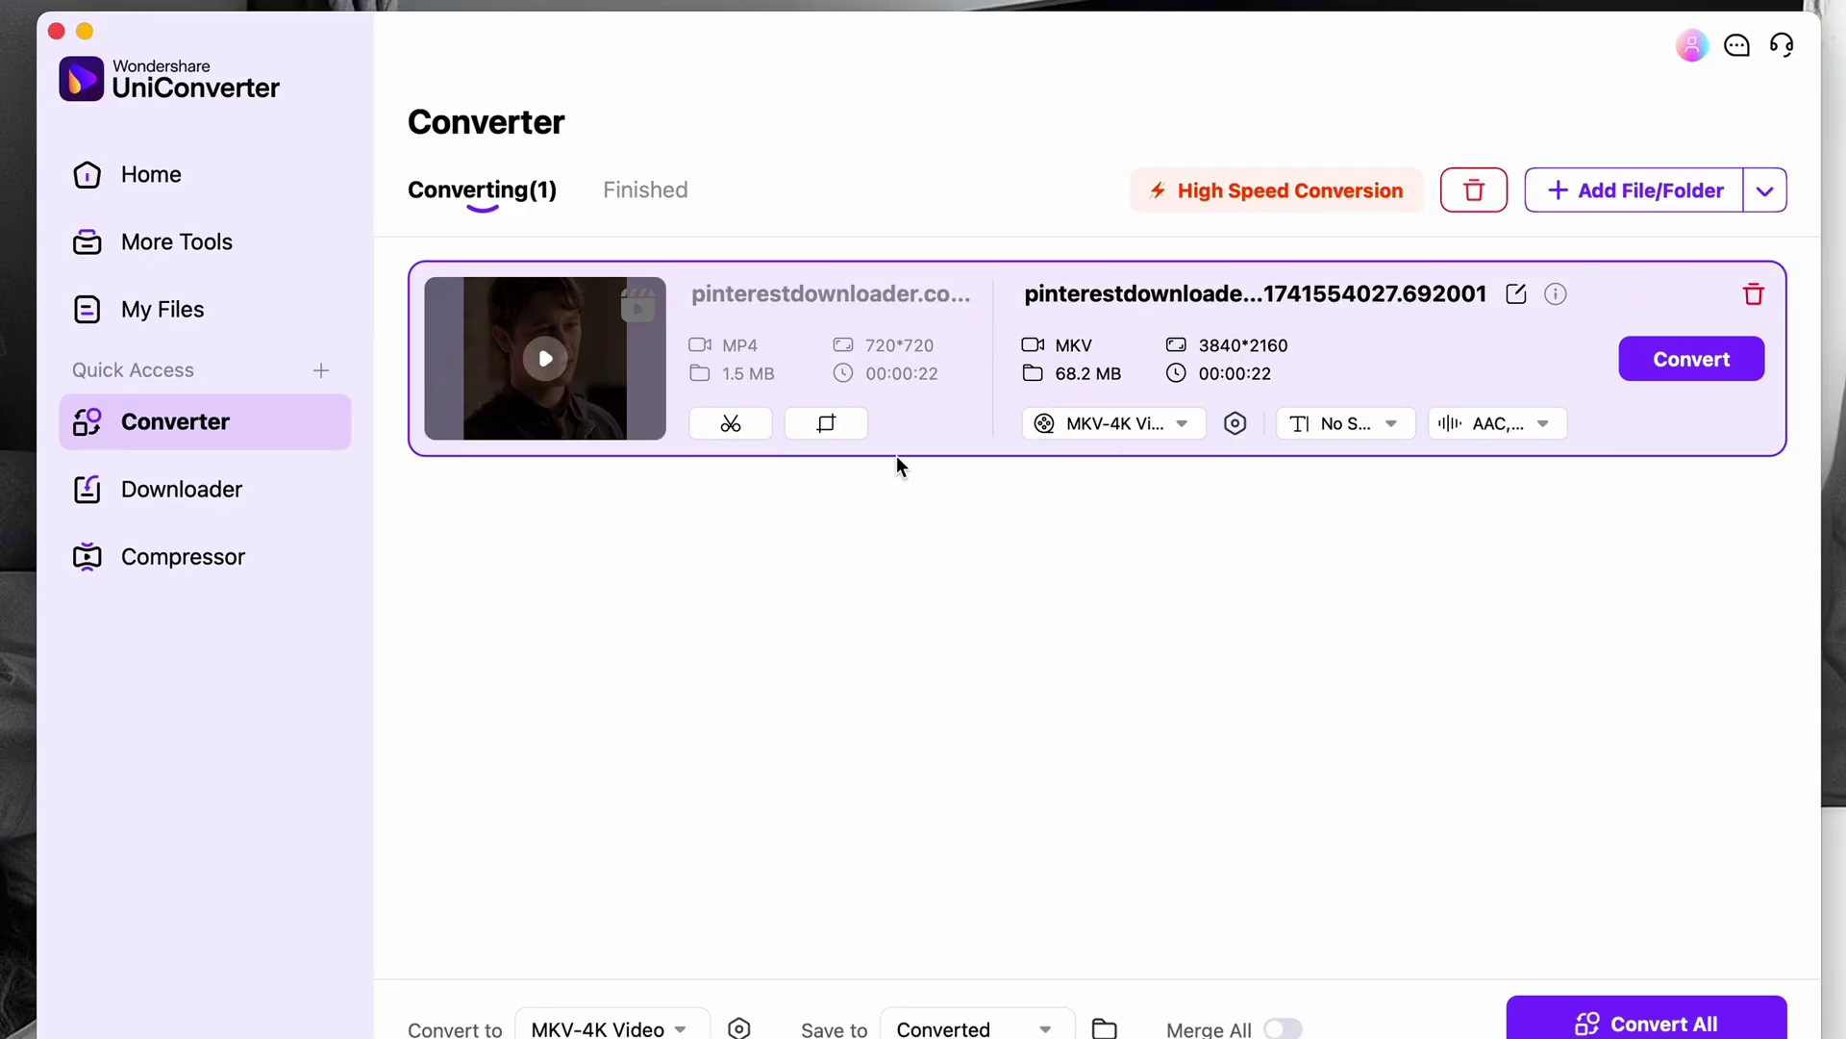
click(824, 419)
Crop the Pinterest clip to a 4:3 frame and save the crop.
click(1046, 546)
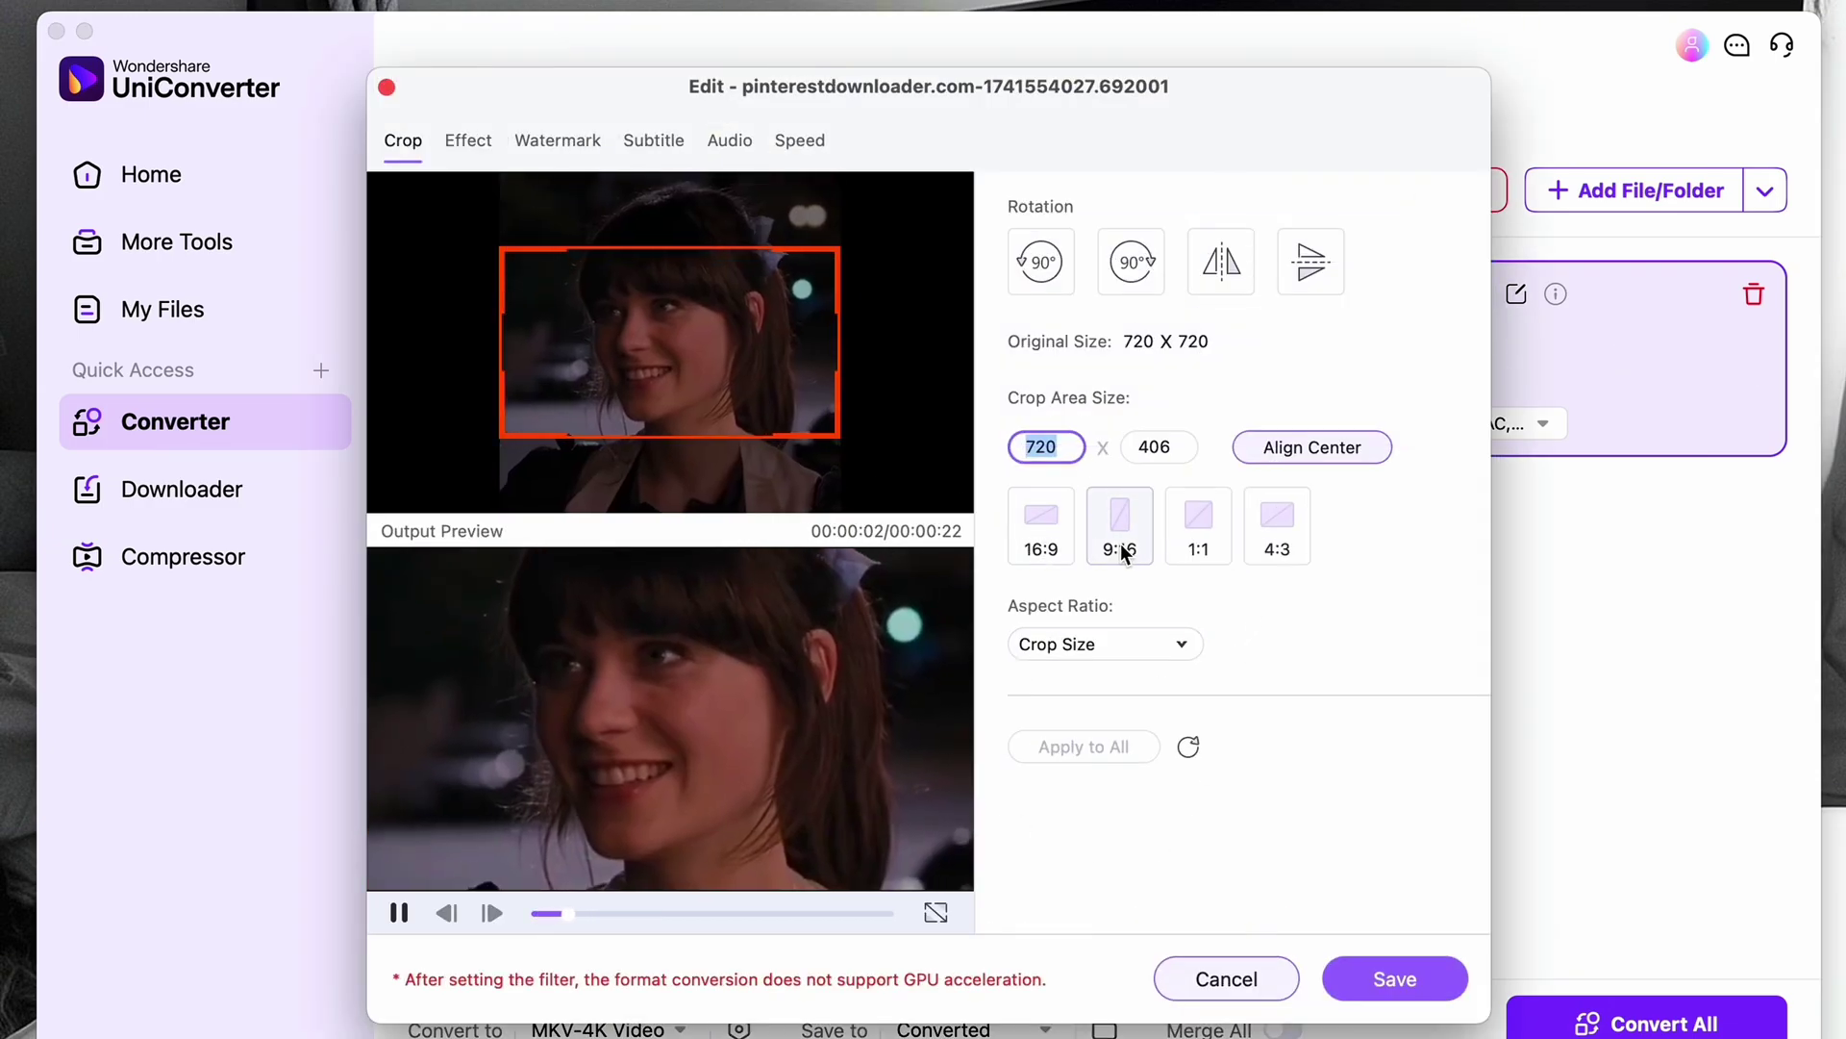
click(1120, 535)
click(1198, 535)
click(1277, 538)
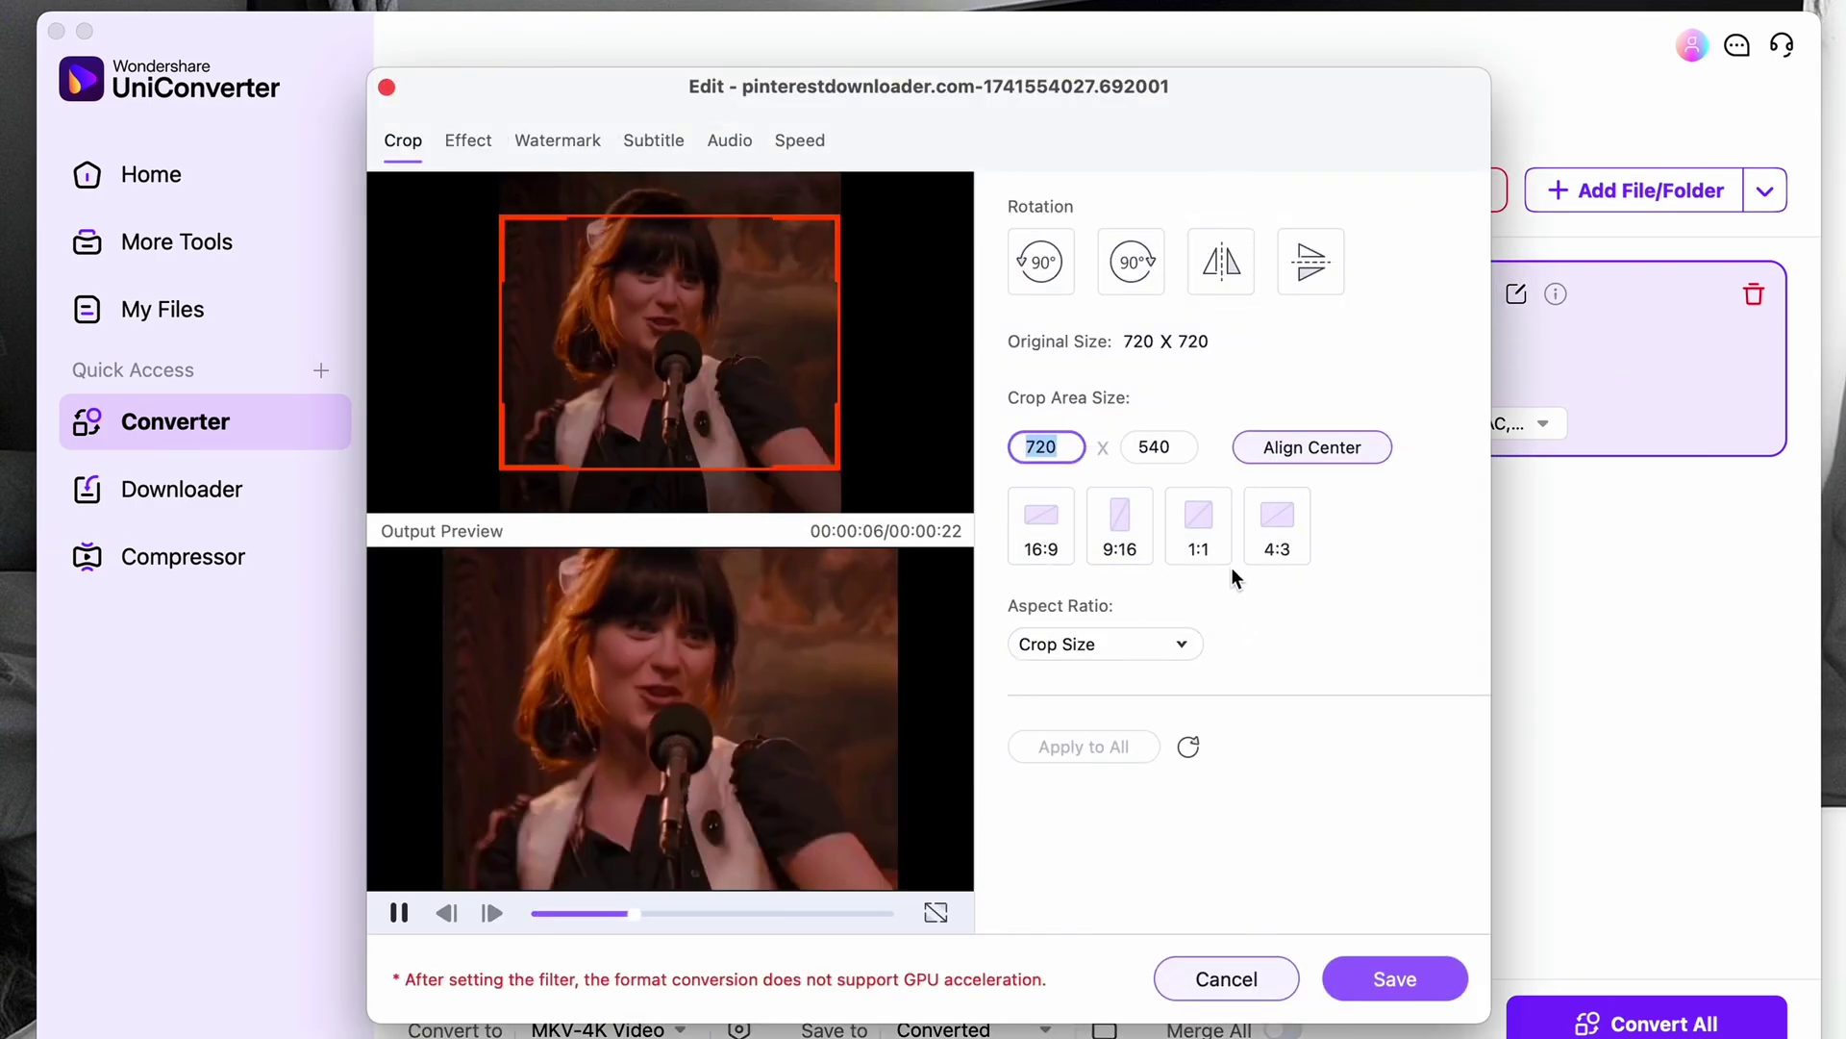
click(1396, 978)
Trim the clip's ending so only its first 14 seconds remain.
click(731, 423)
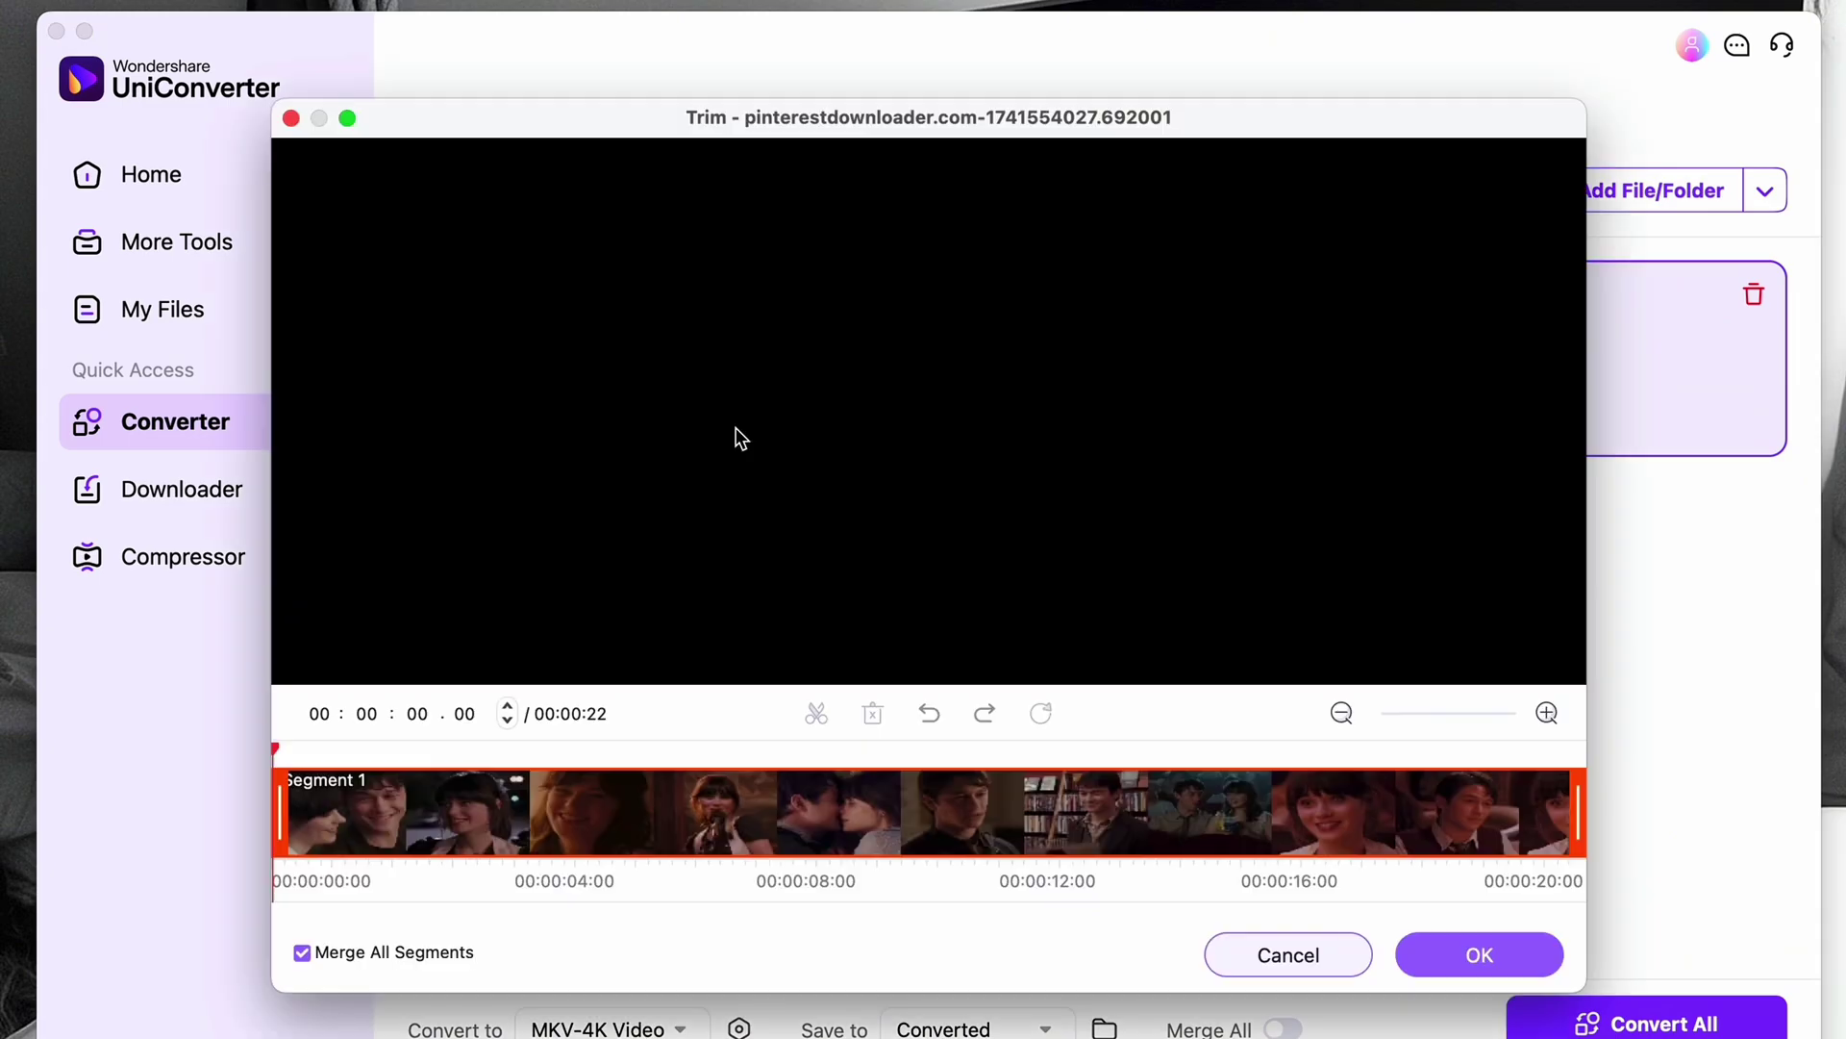
click(1508, 814)
drag(1577, 815, 1339, 829)
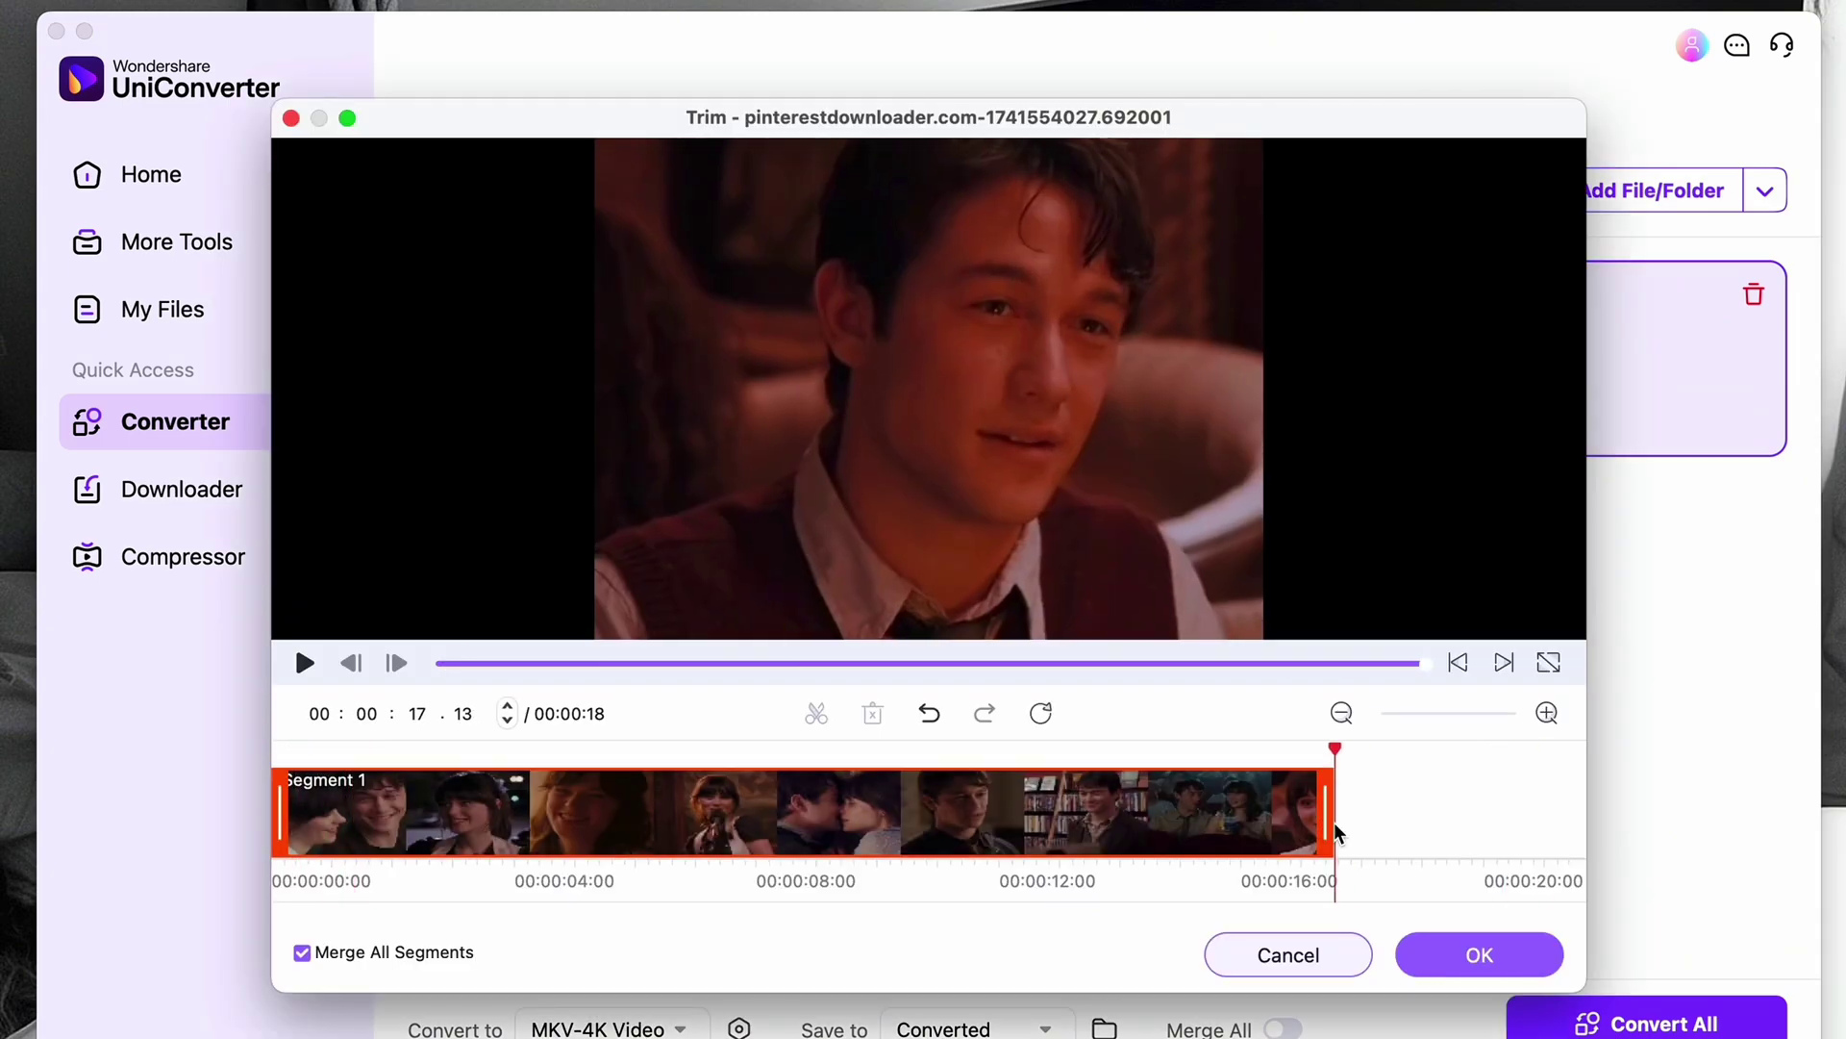
click(300, 807)
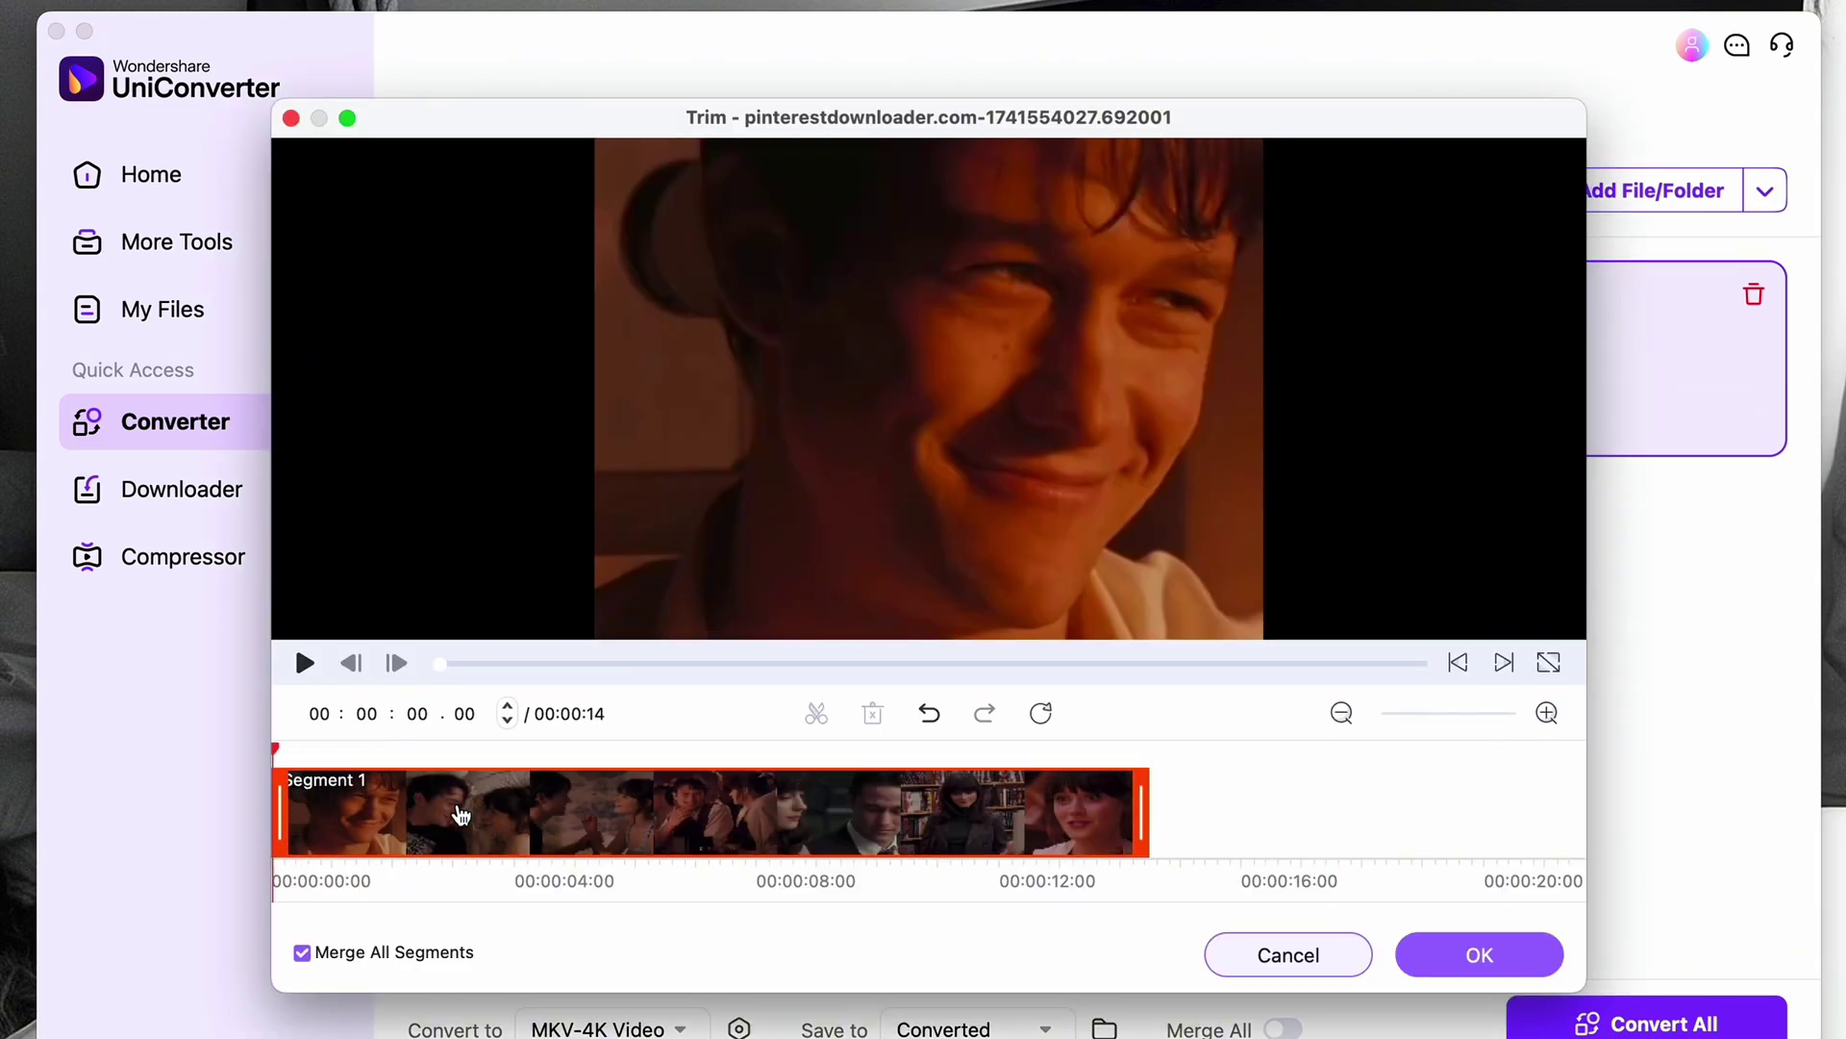
click(1481, 956)
Start converting the 14-second Pinterest clip to a 1280×720 MKV.
click(1645, 1023)
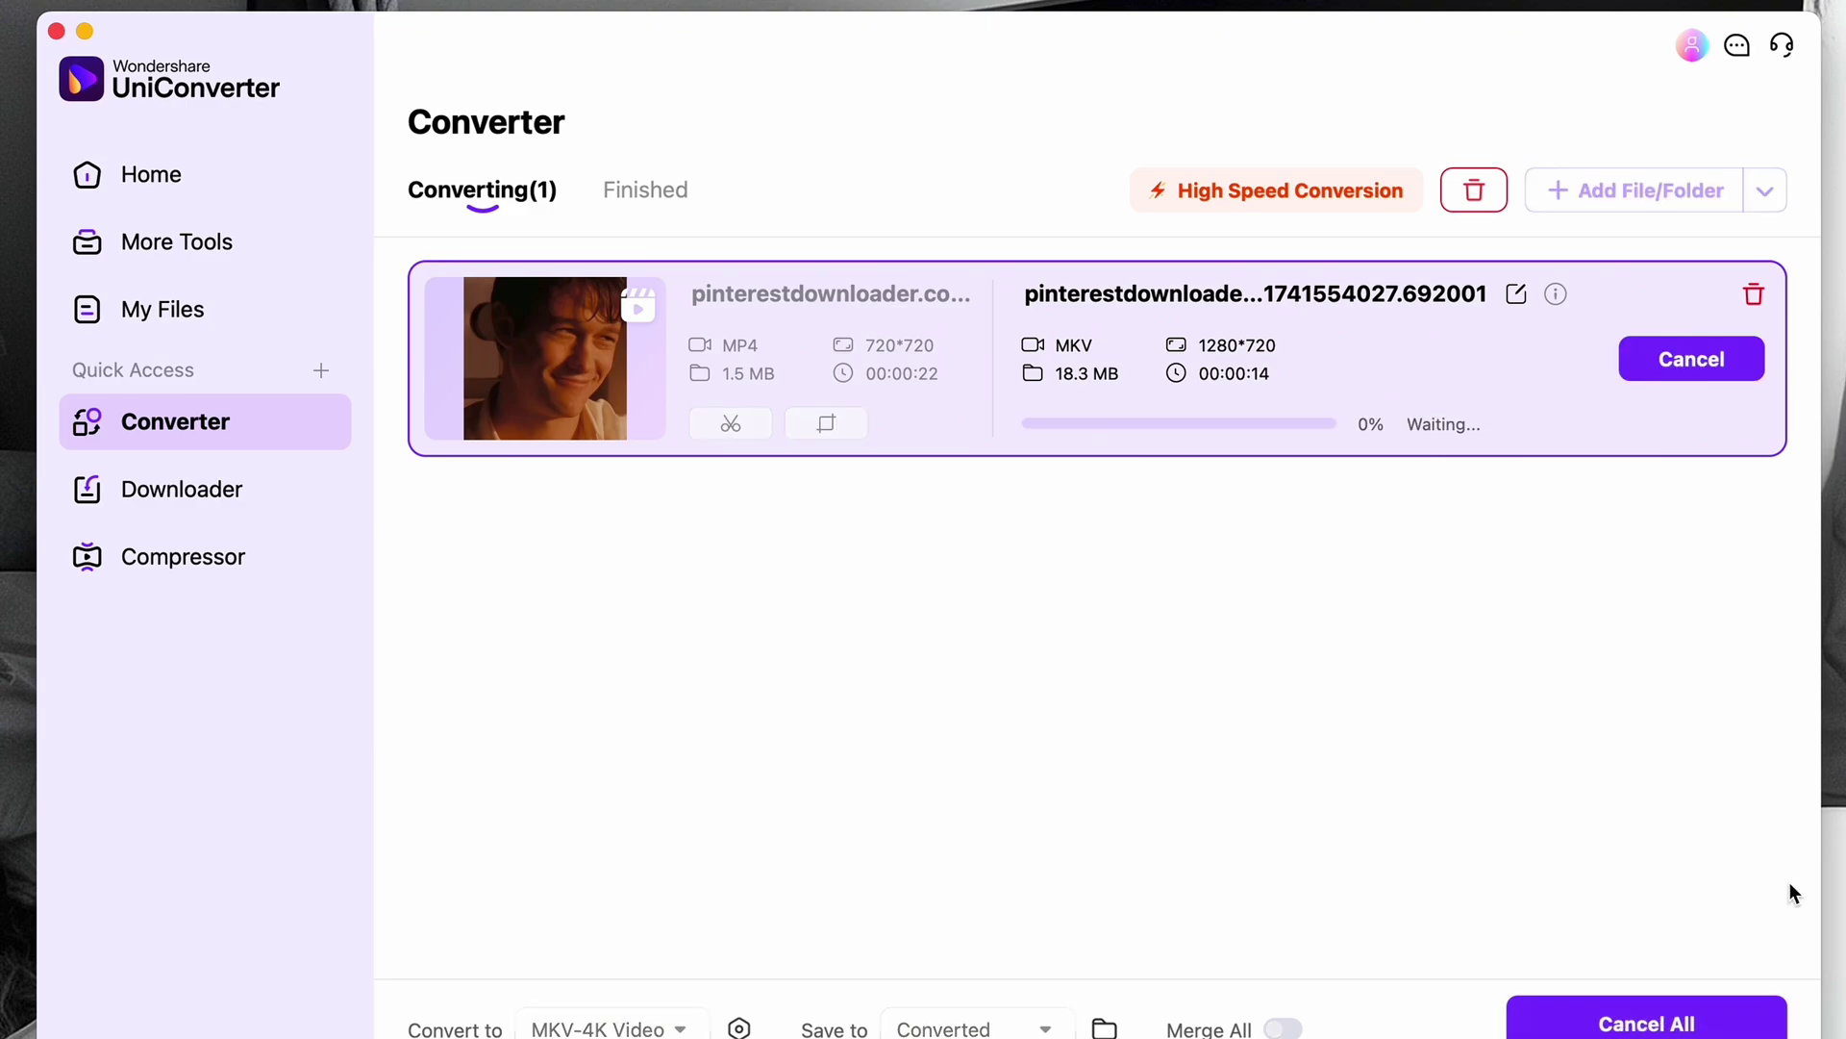